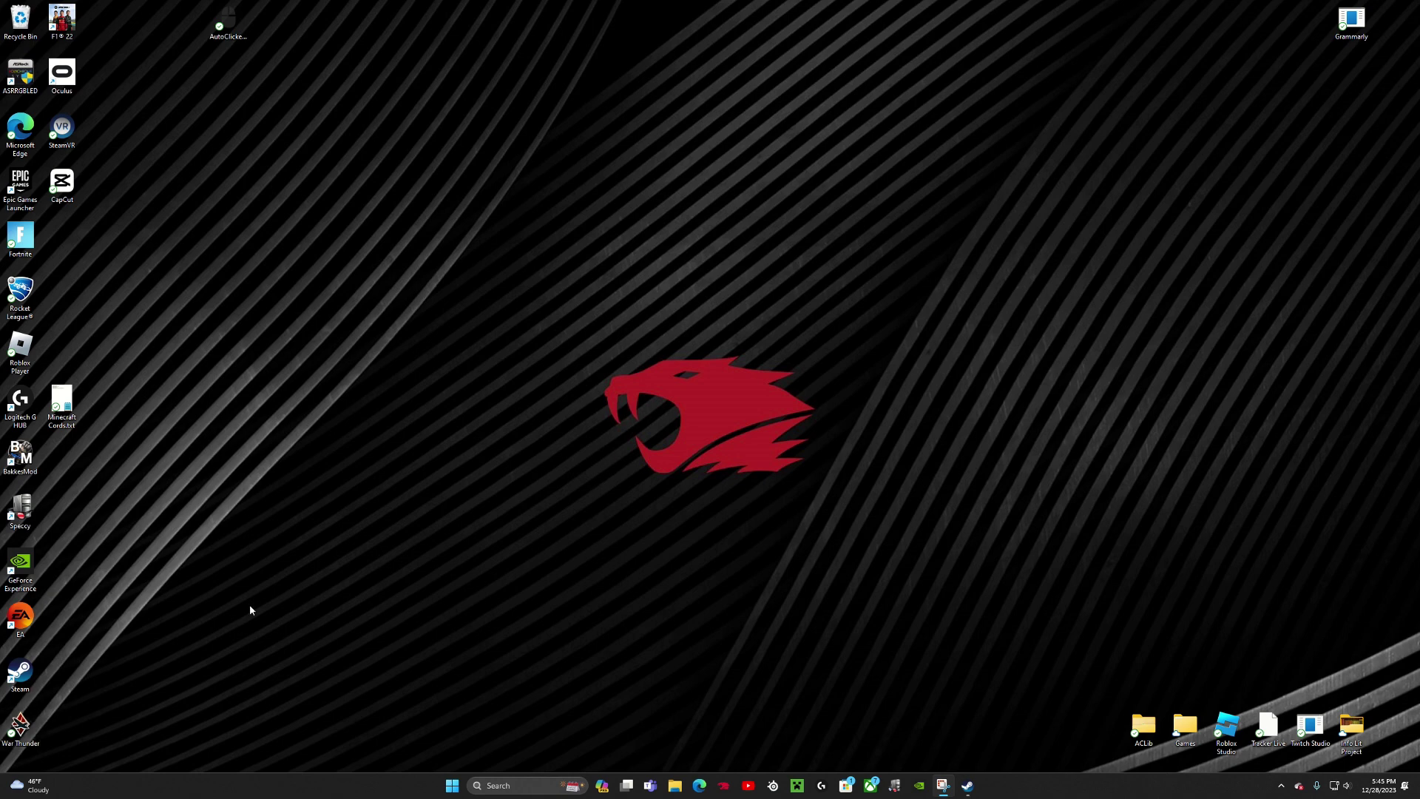
Open Steam and go to the home view of the game library.
left_click(31, 676)
left_click(970, 784)
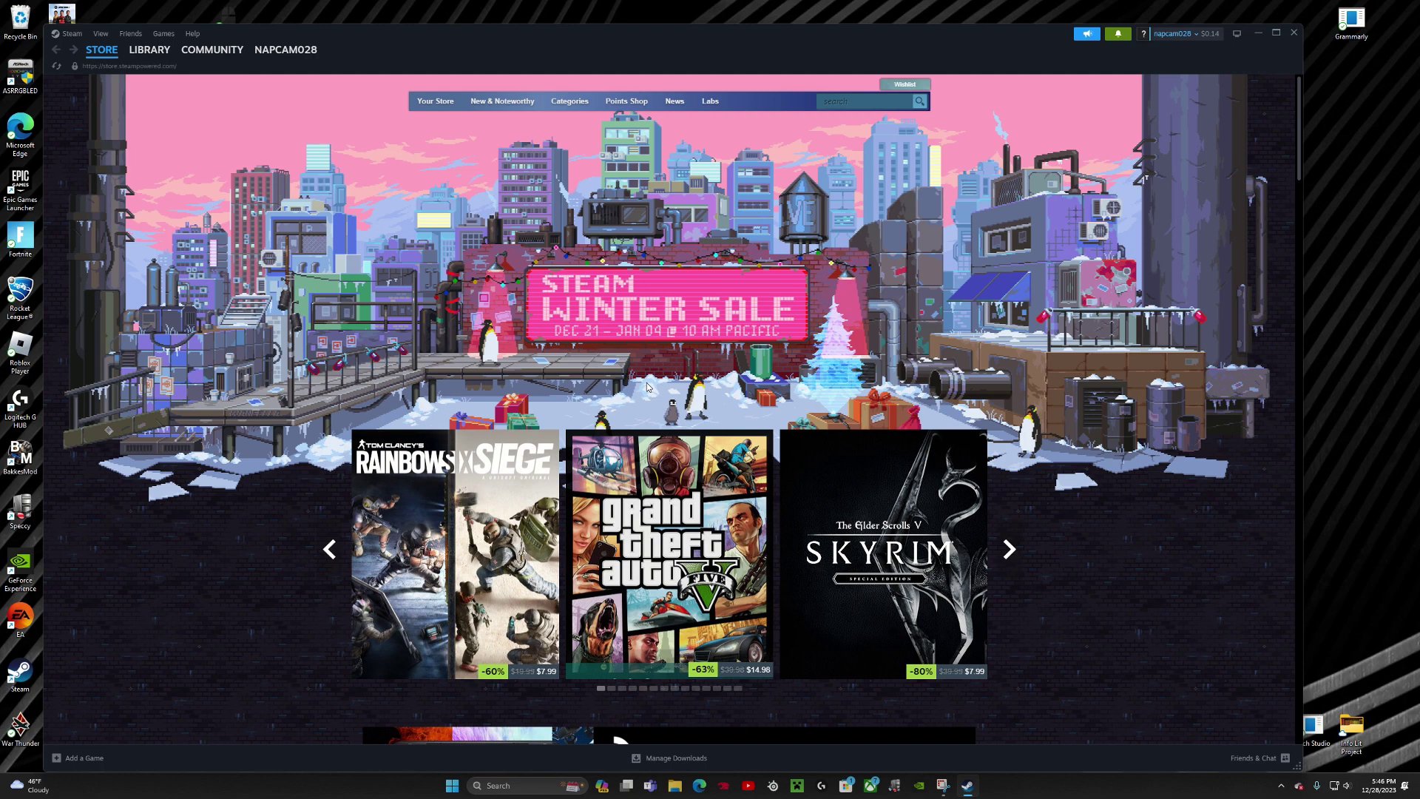
mouse_move(150, 51)
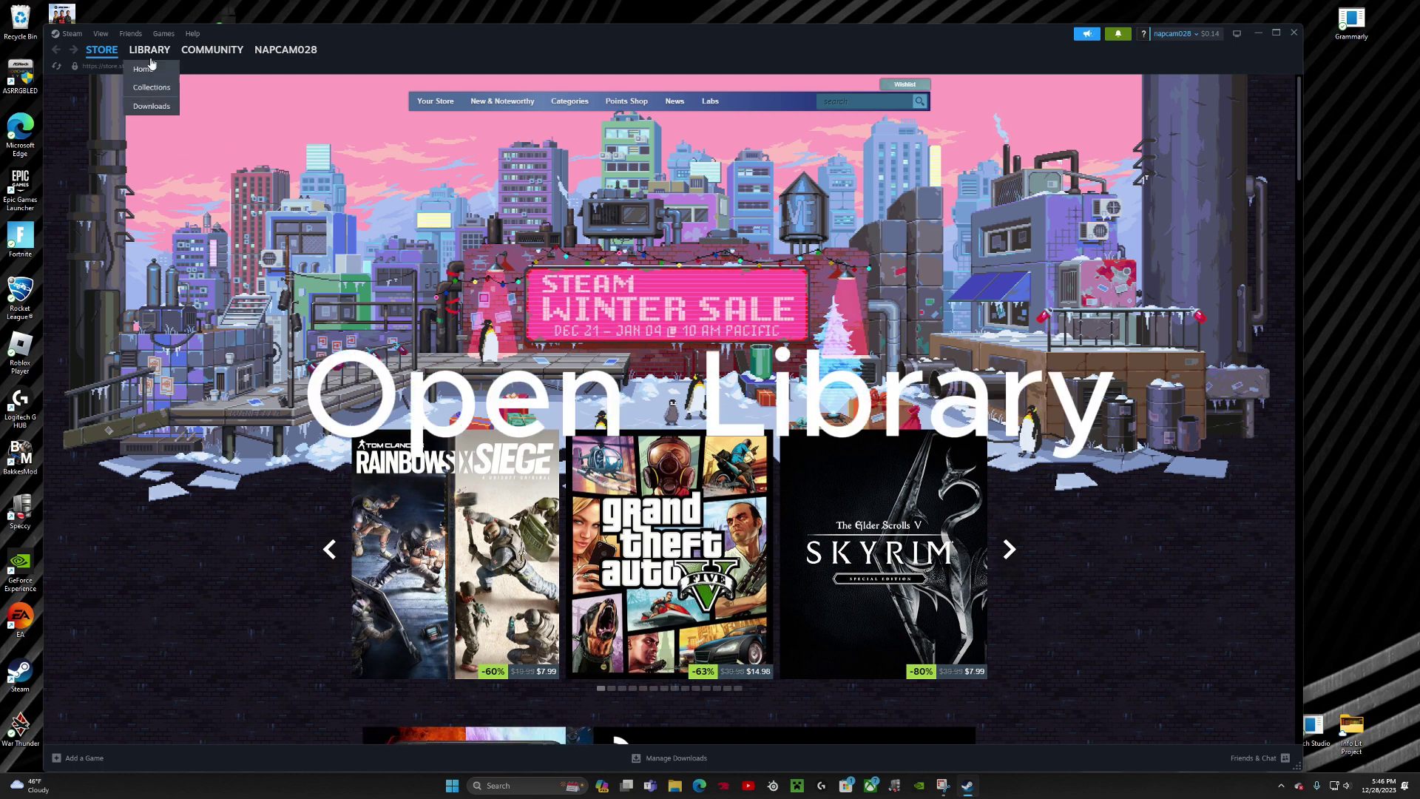
left_click(145, 69)
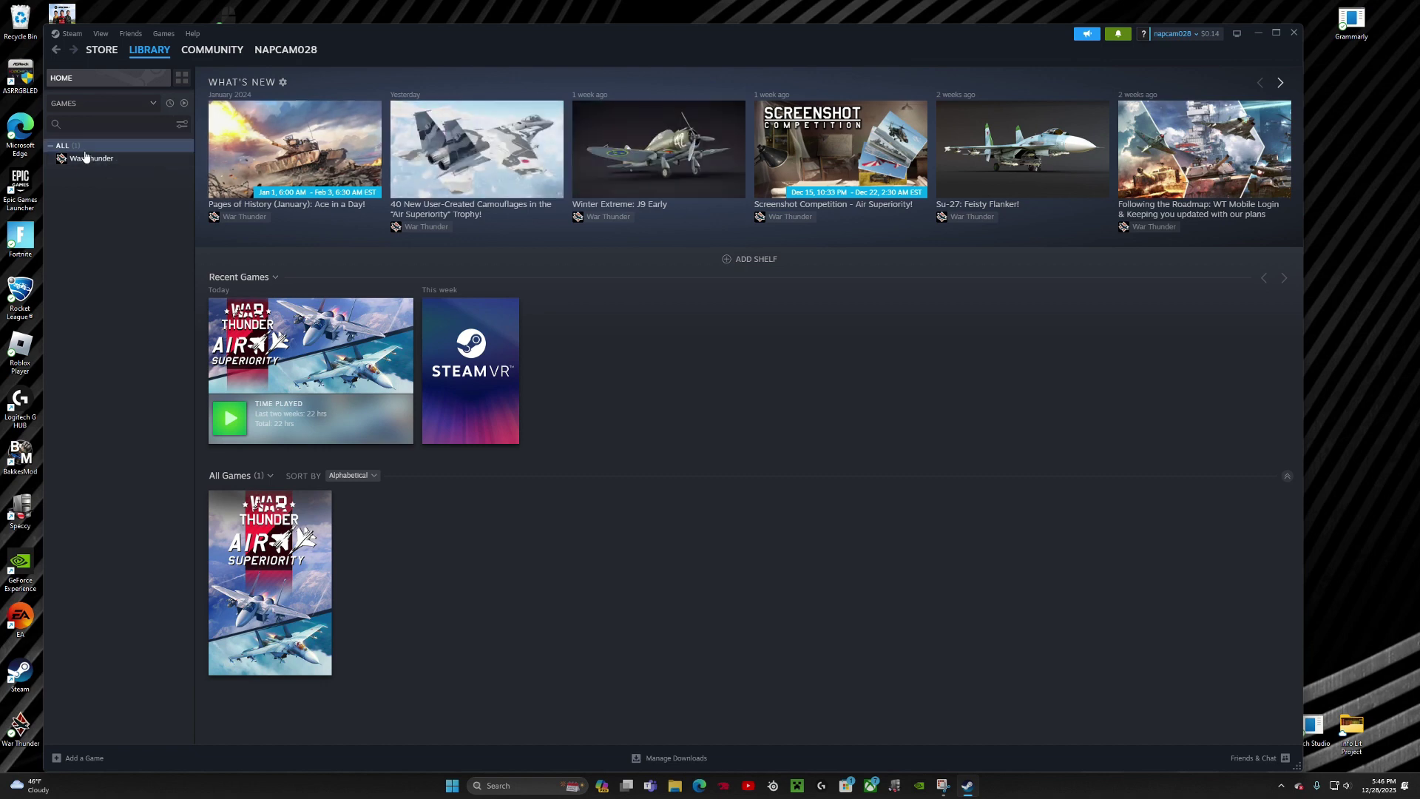
Browse War Thunder's local files from the library and close the Steam window.
right_click(132, 161)
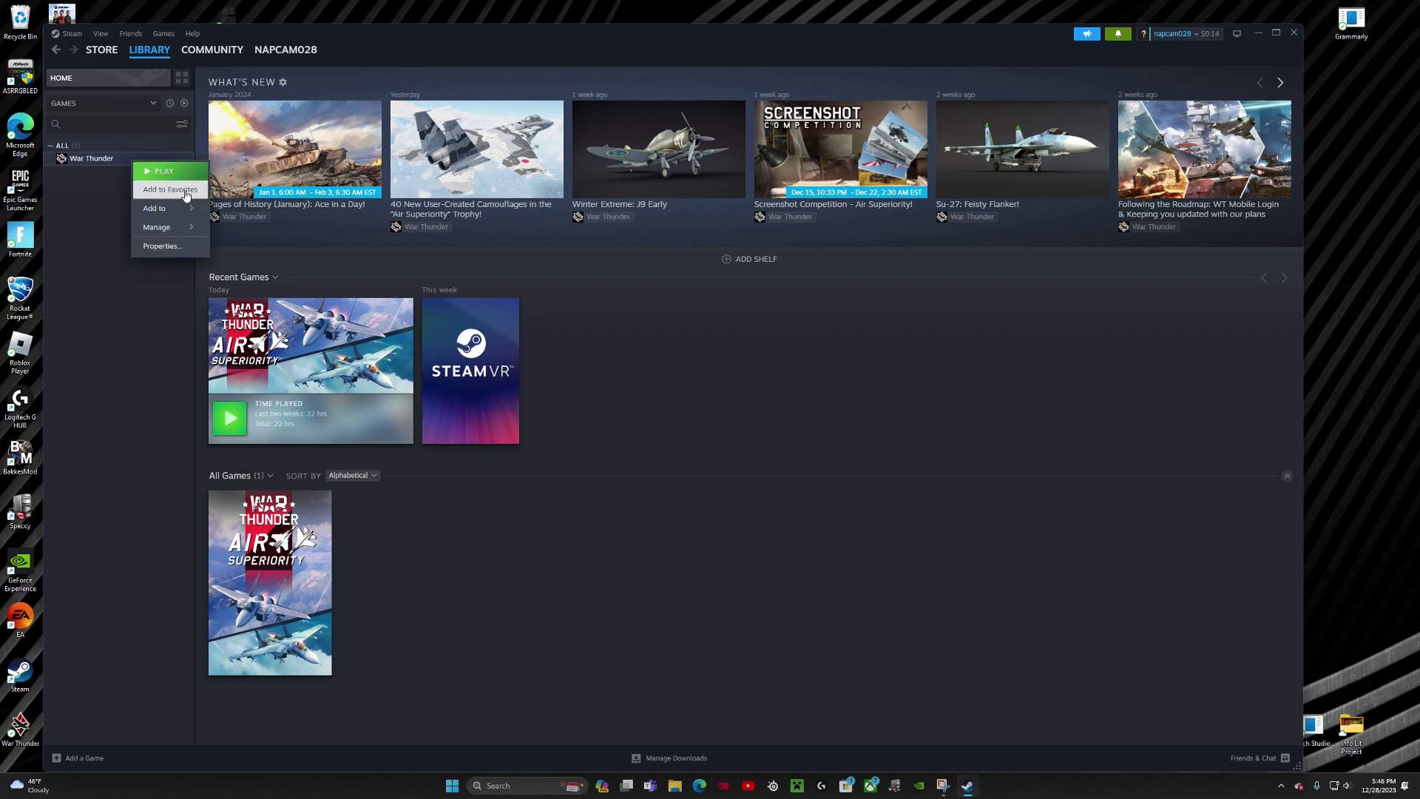
mouse_move(190, 231)
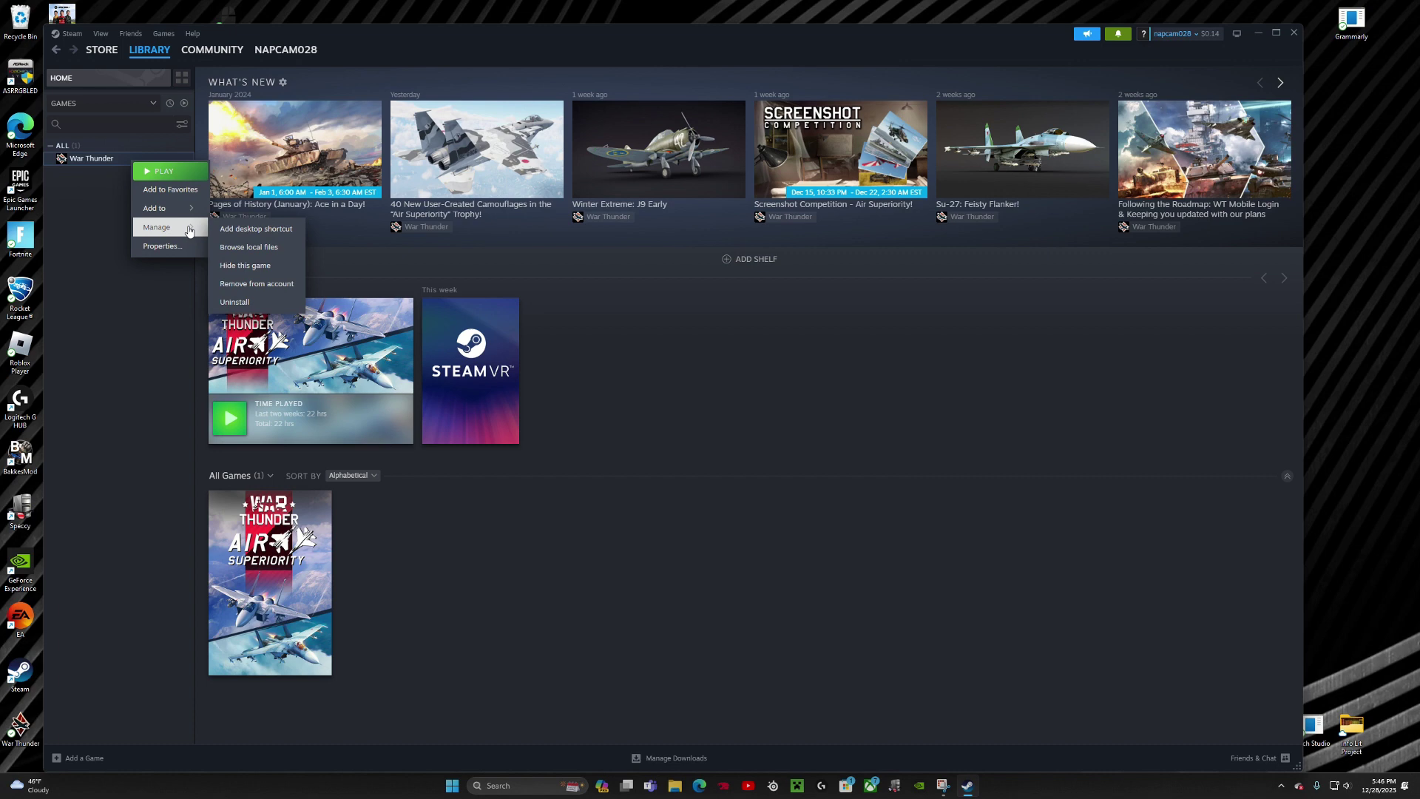
left_click(276, 251)
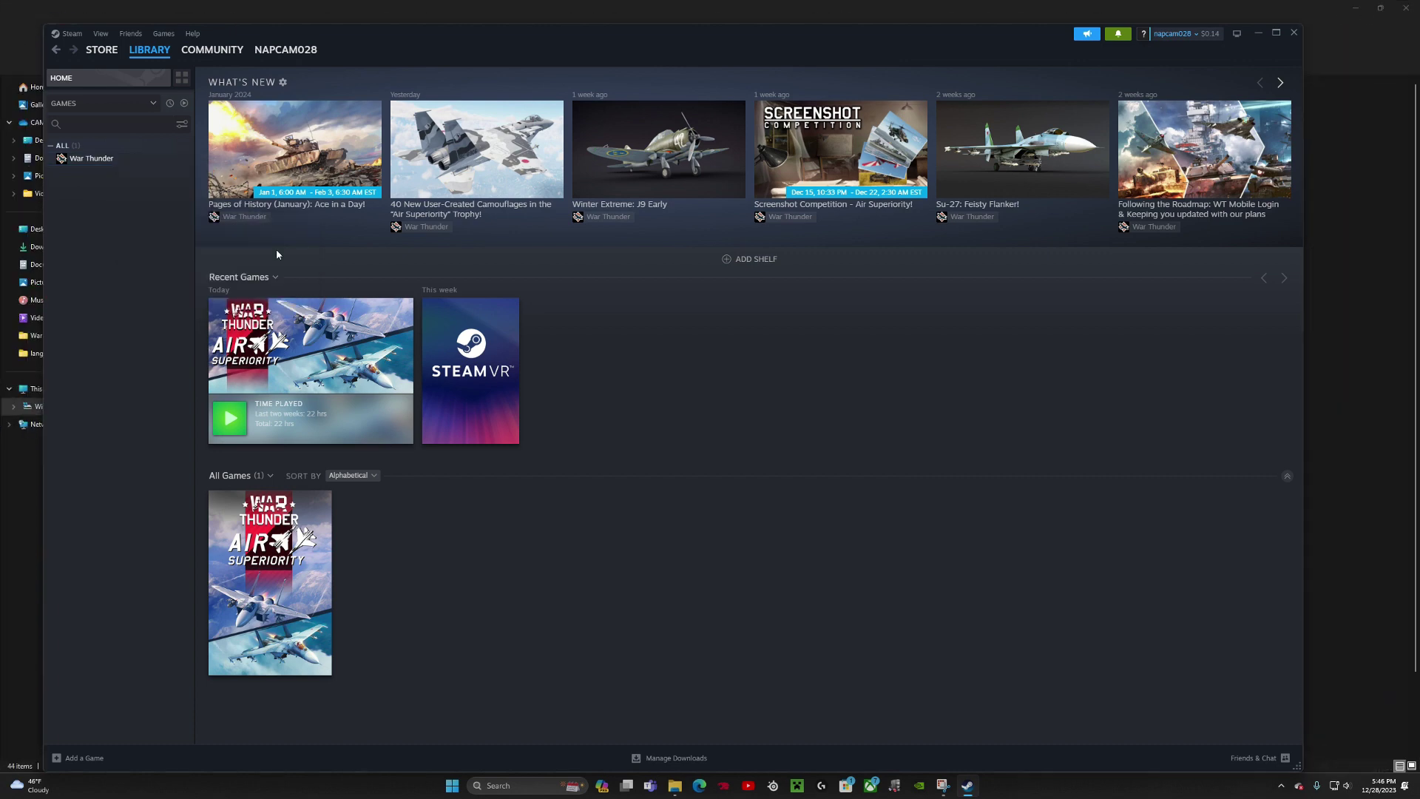
left_click(1291, 33)
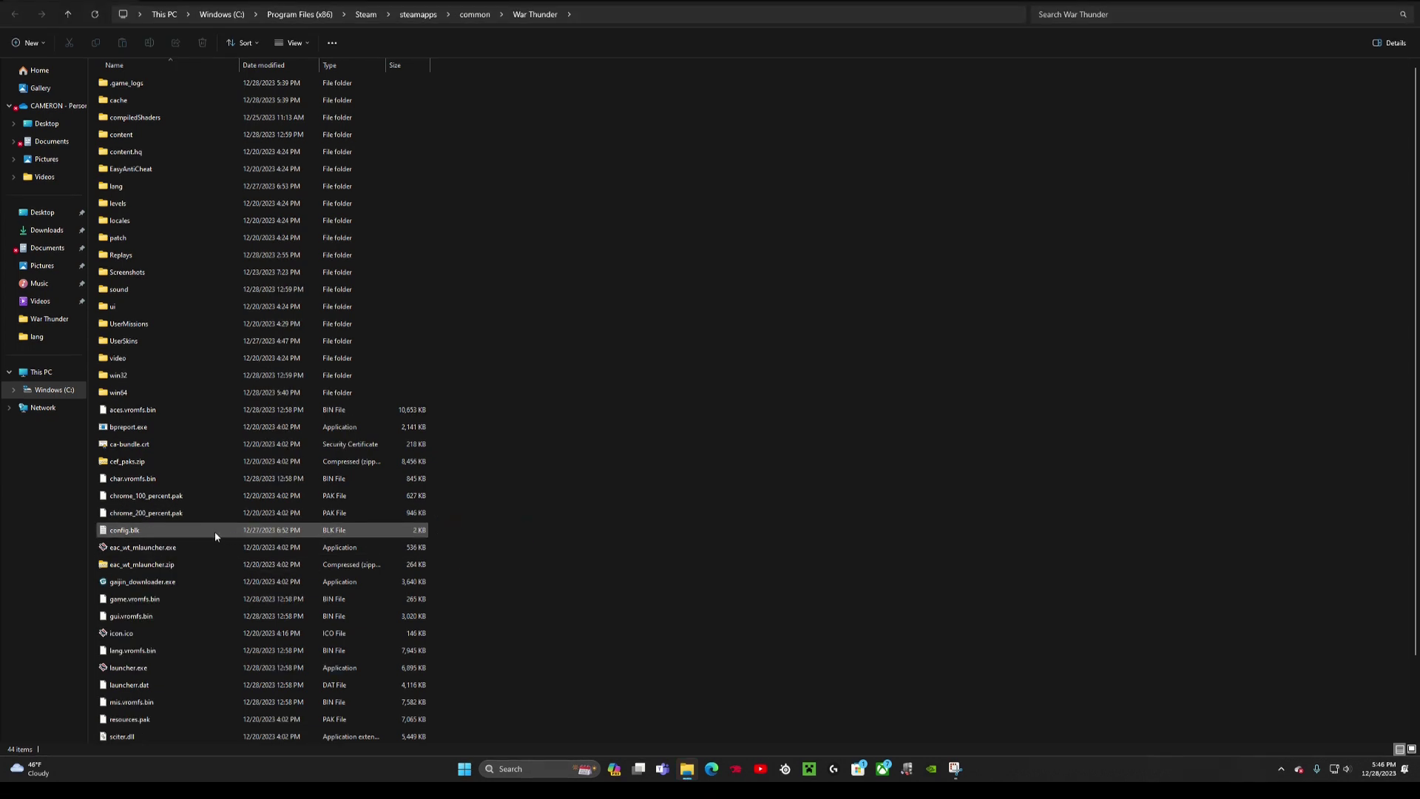
Open config.blk from the War Thunder folder and highlight the testLocalization:b=yes line in its debug section.
double_click(214, 535)
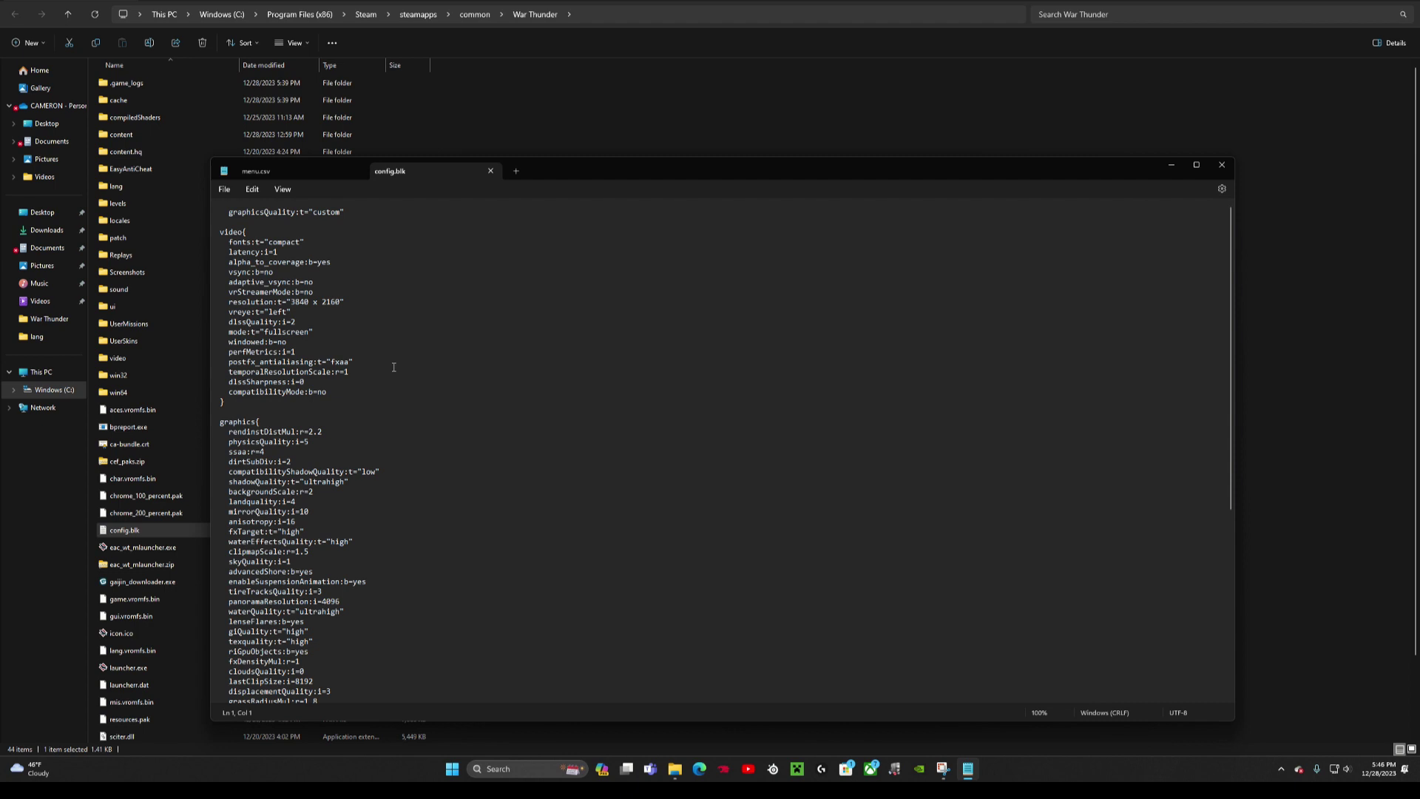
scroll(393, 367, "down", 10)
scroll(198, 533, "down", 2)
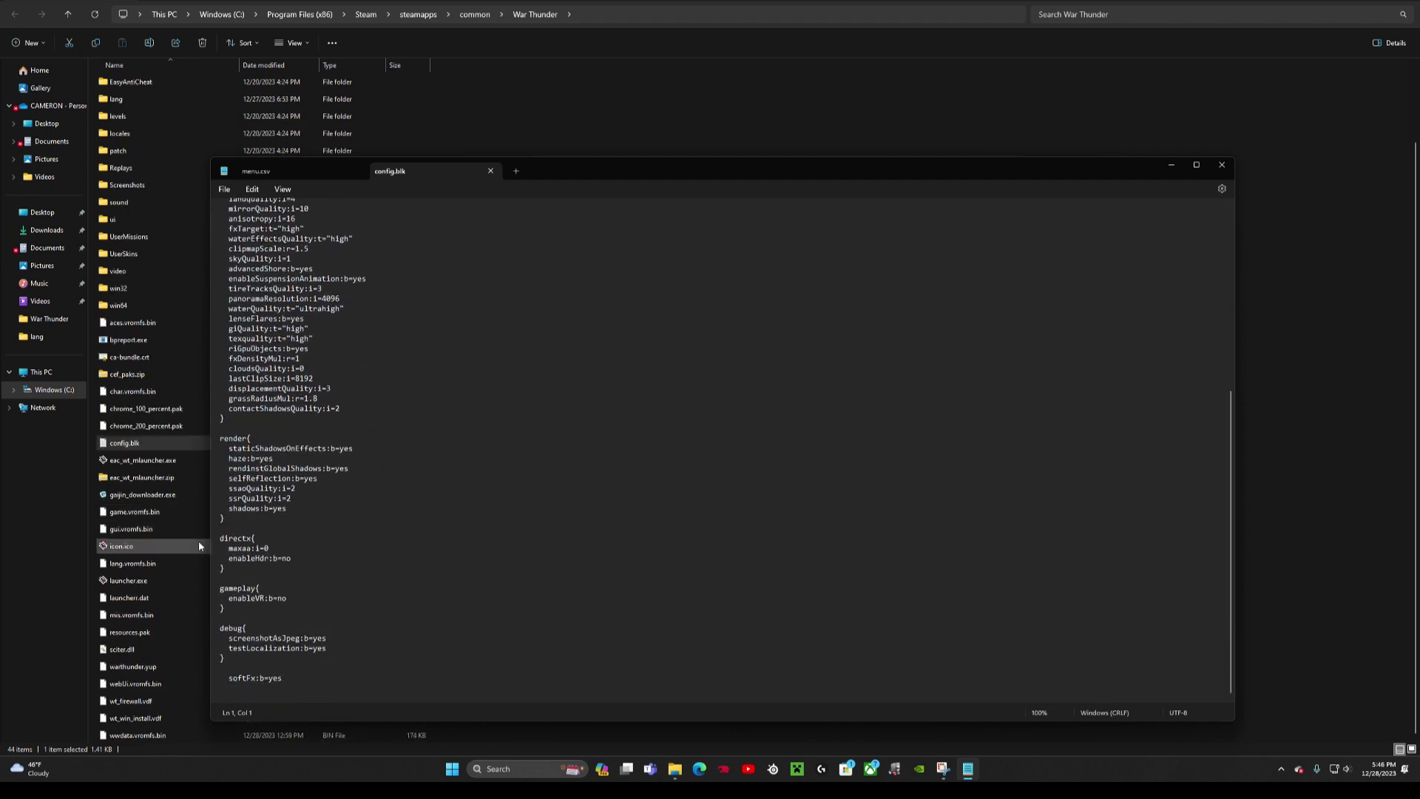
scroll(198, 546, "up", 2)
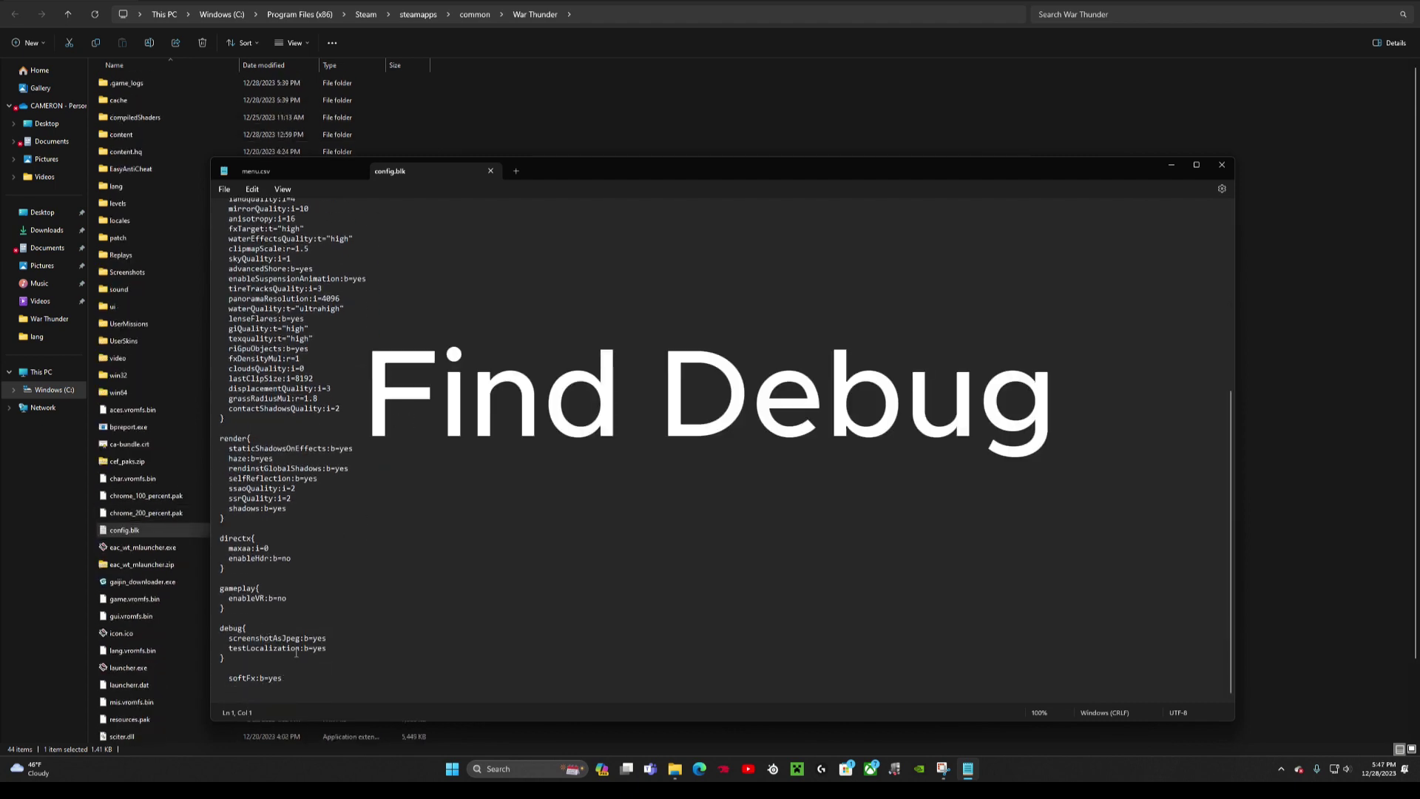
double_click(226, 628)
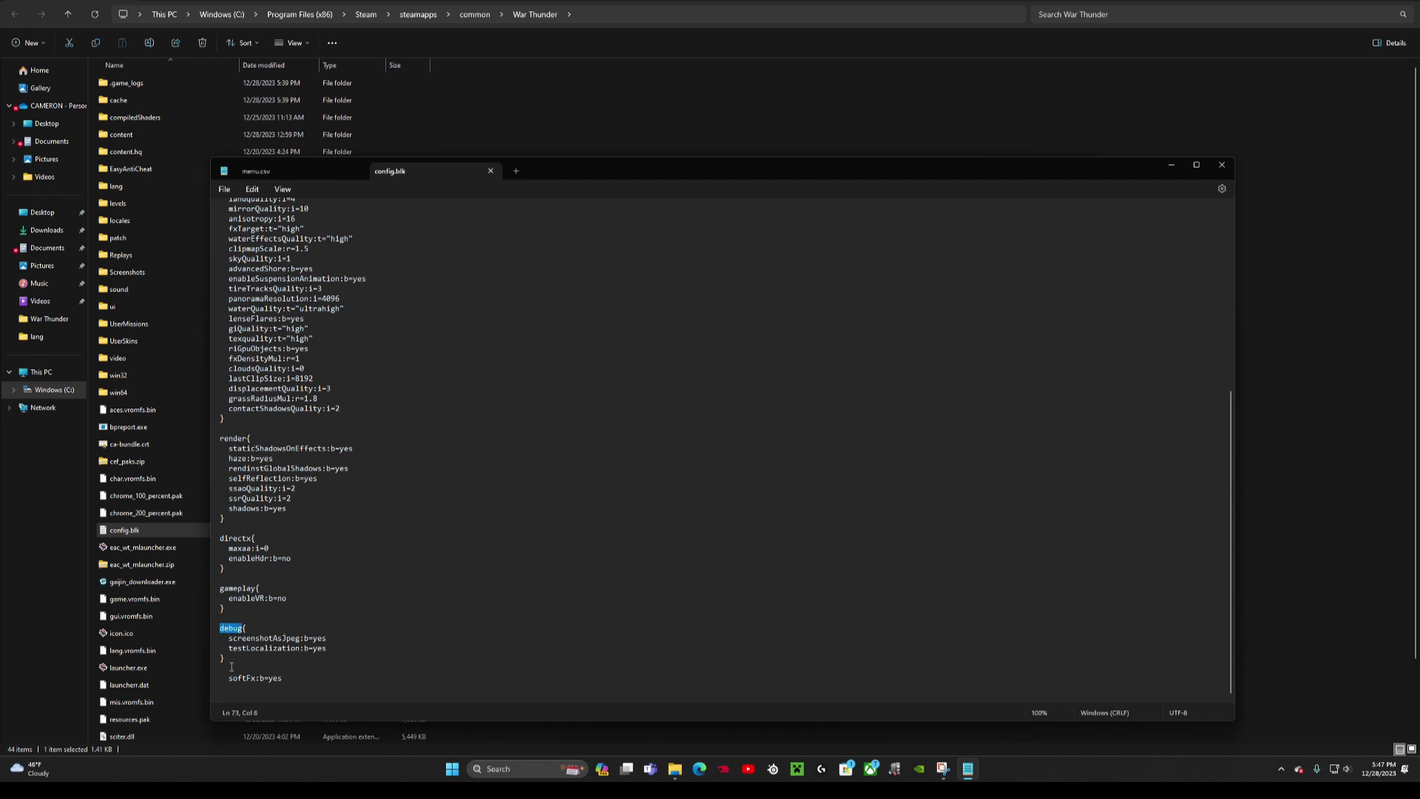
left_click_drag(228, 648, 339, 649)
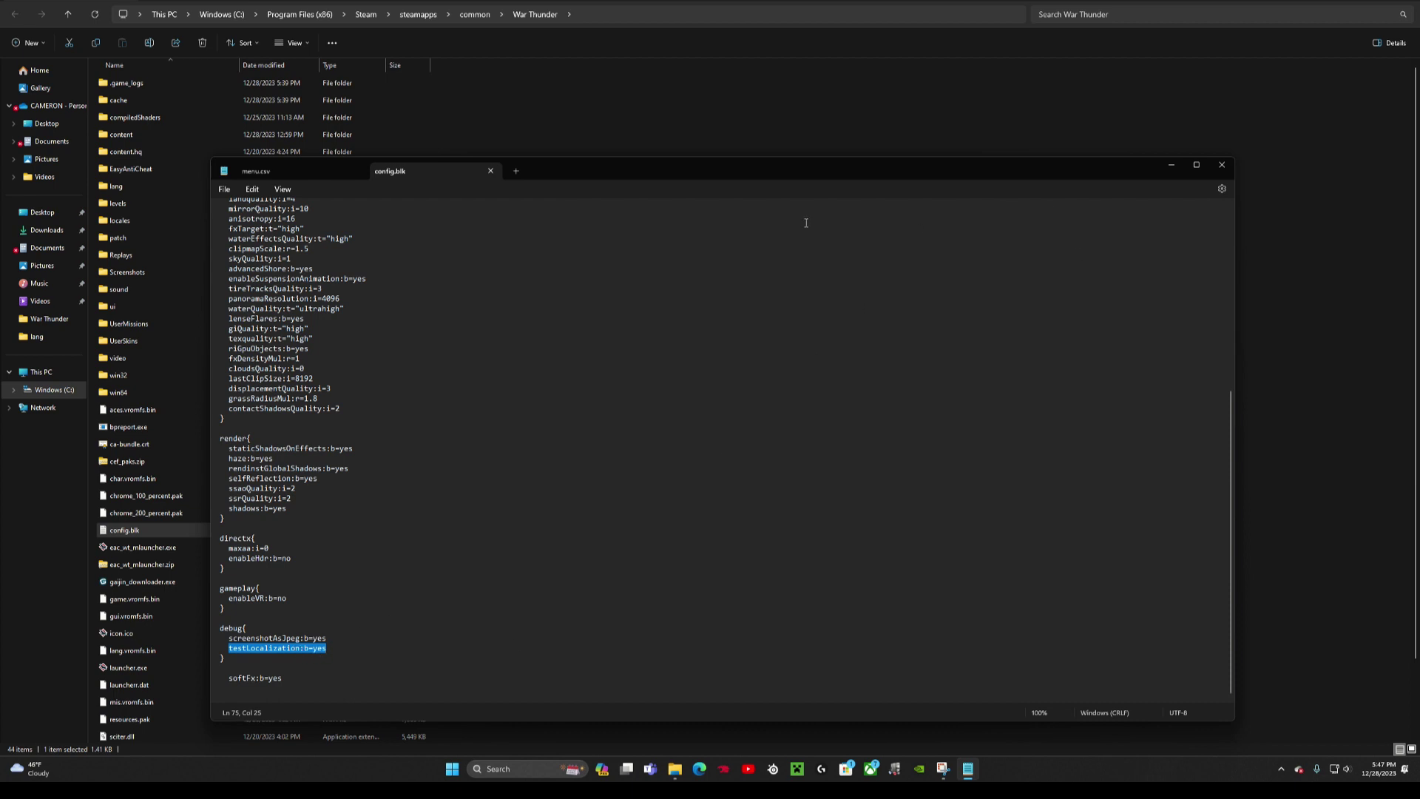
Close the text editor window showing config.blk.
left_click(224, 190)
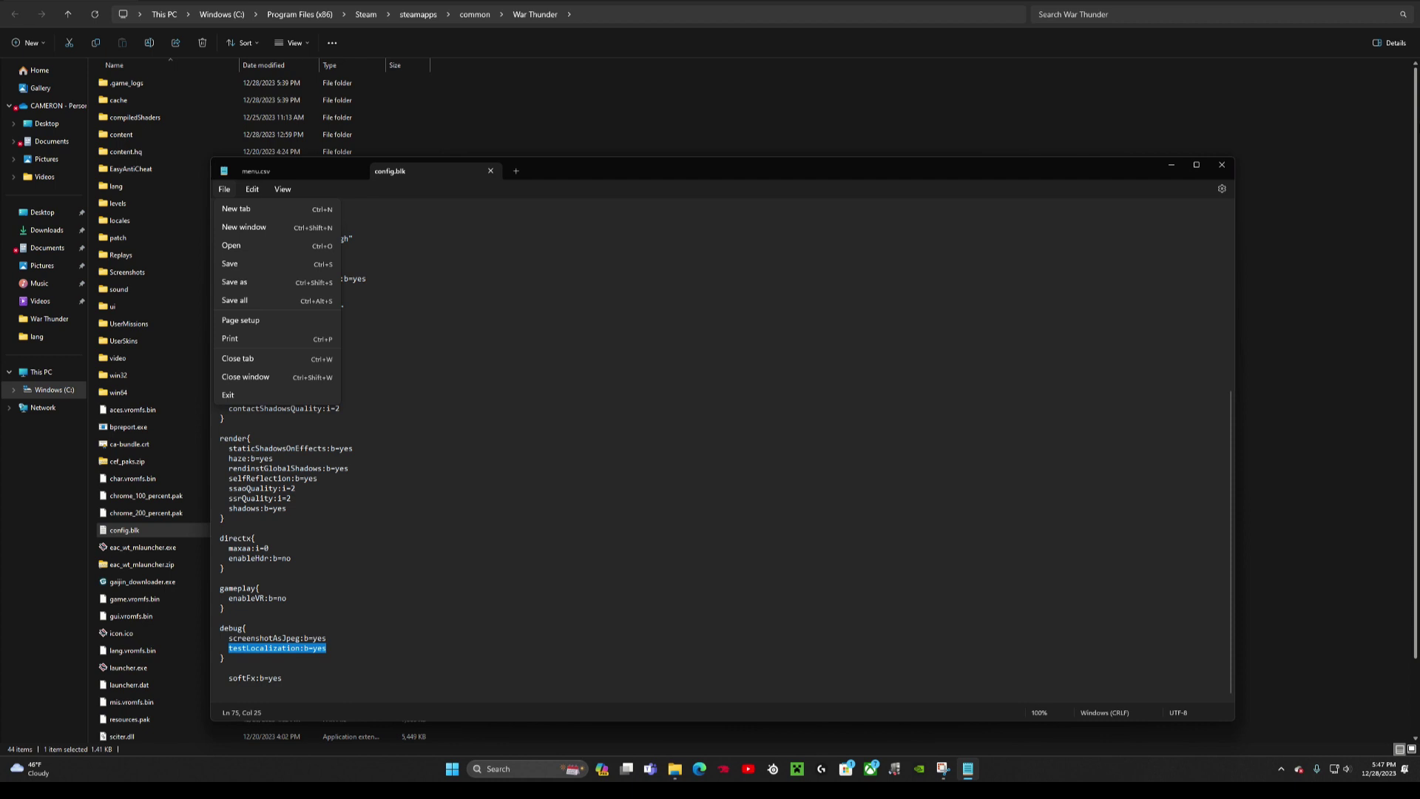
left_click(1222, 164)
left_click(1221, 164)
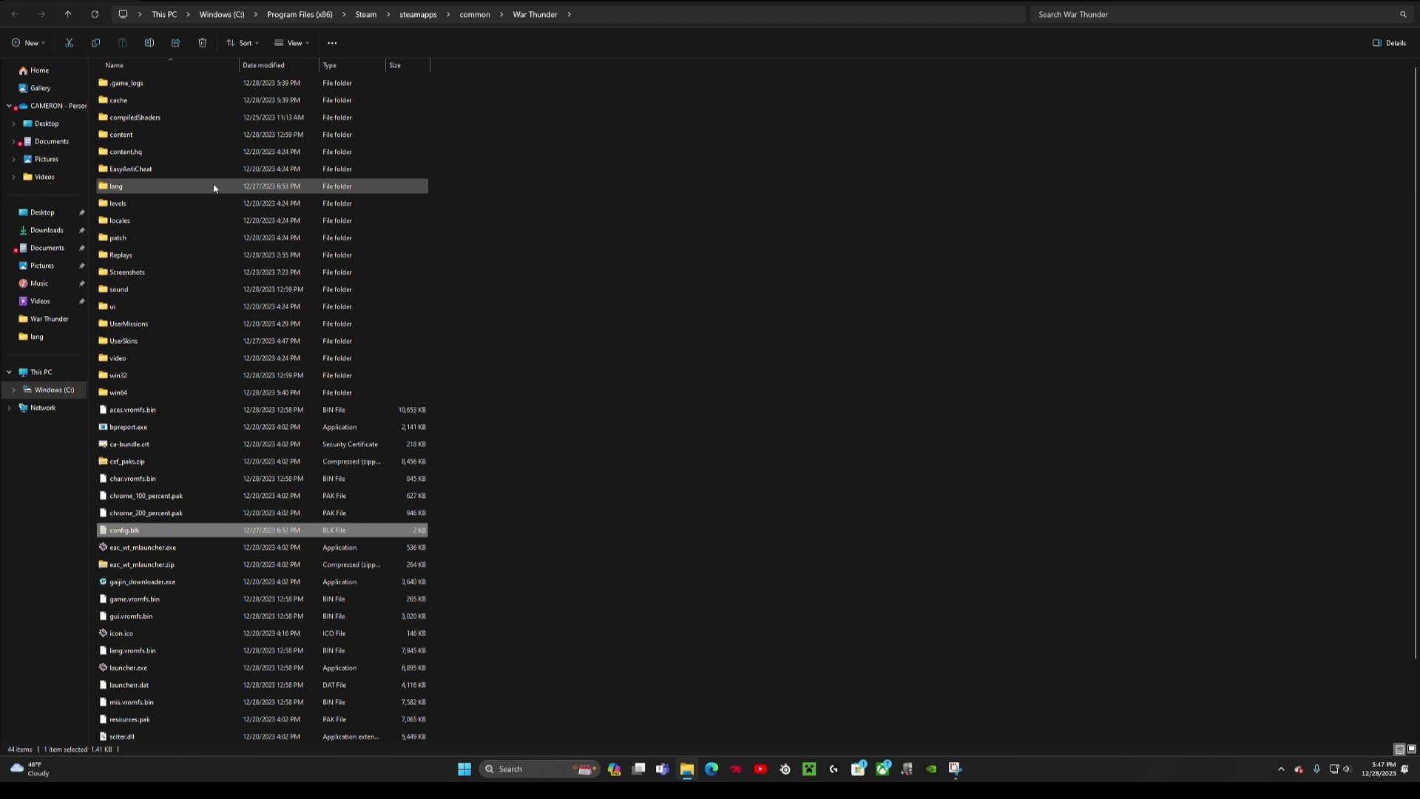
Refresh the War Thunder folder and open its lang subfolder.
right_click(144, 188)
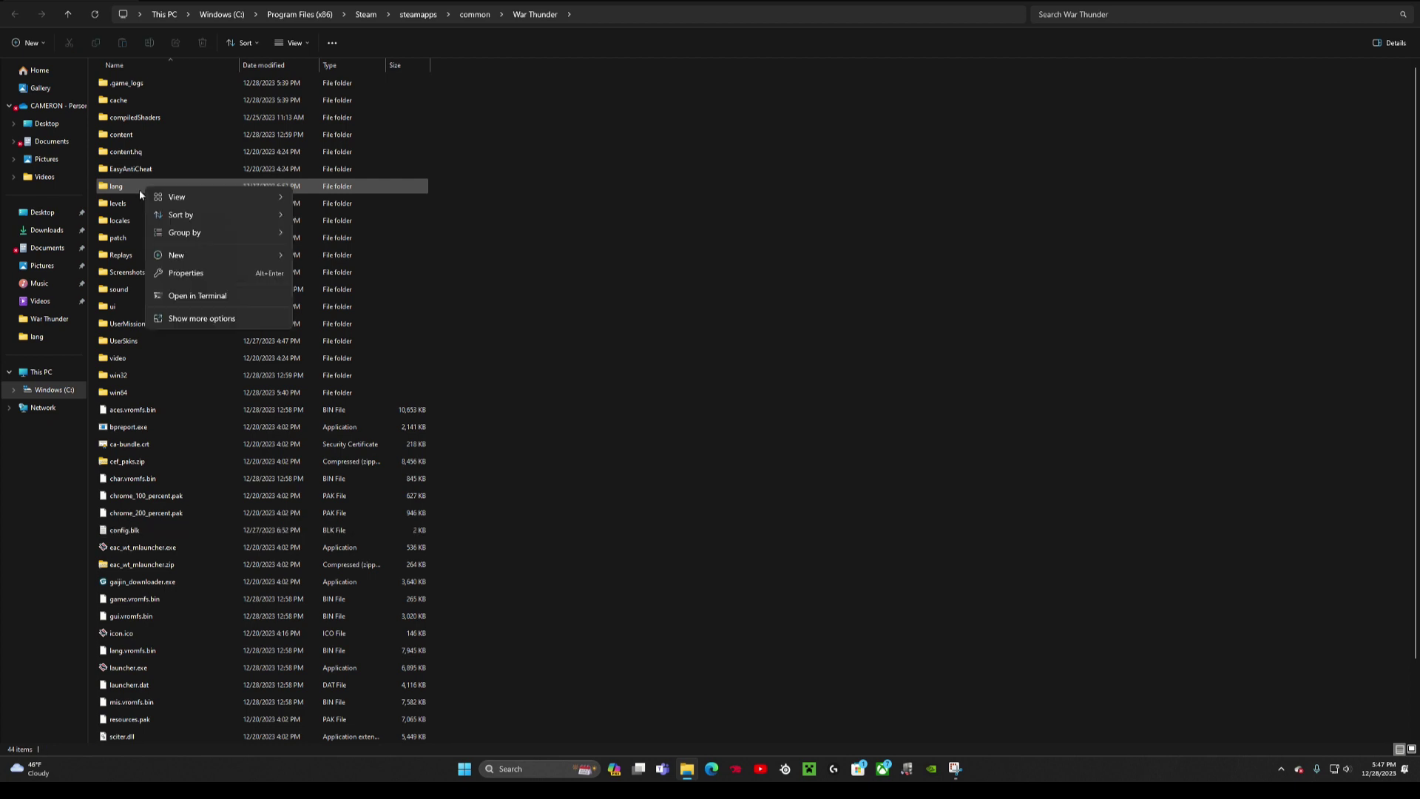
left_click(704, 256)
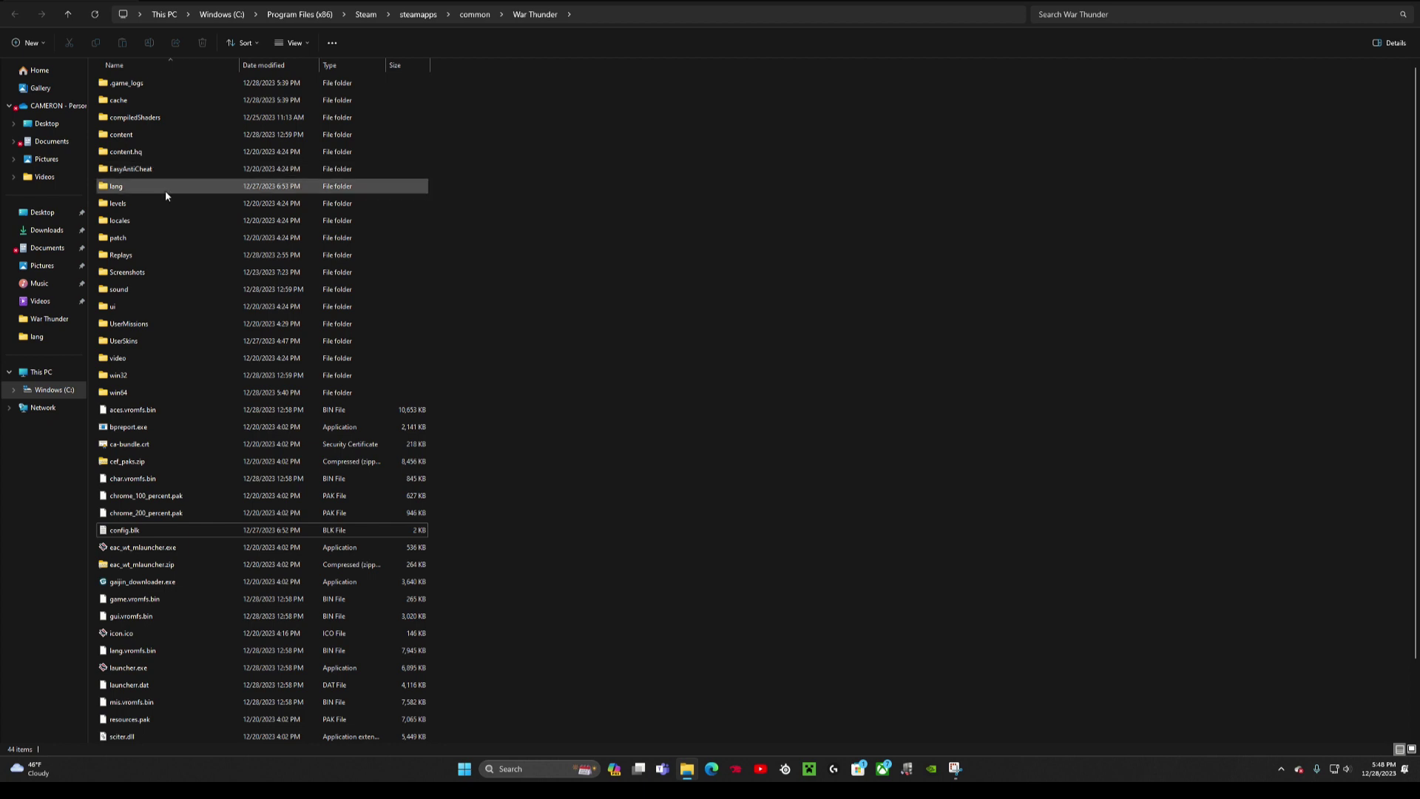
left_click(101, 16)
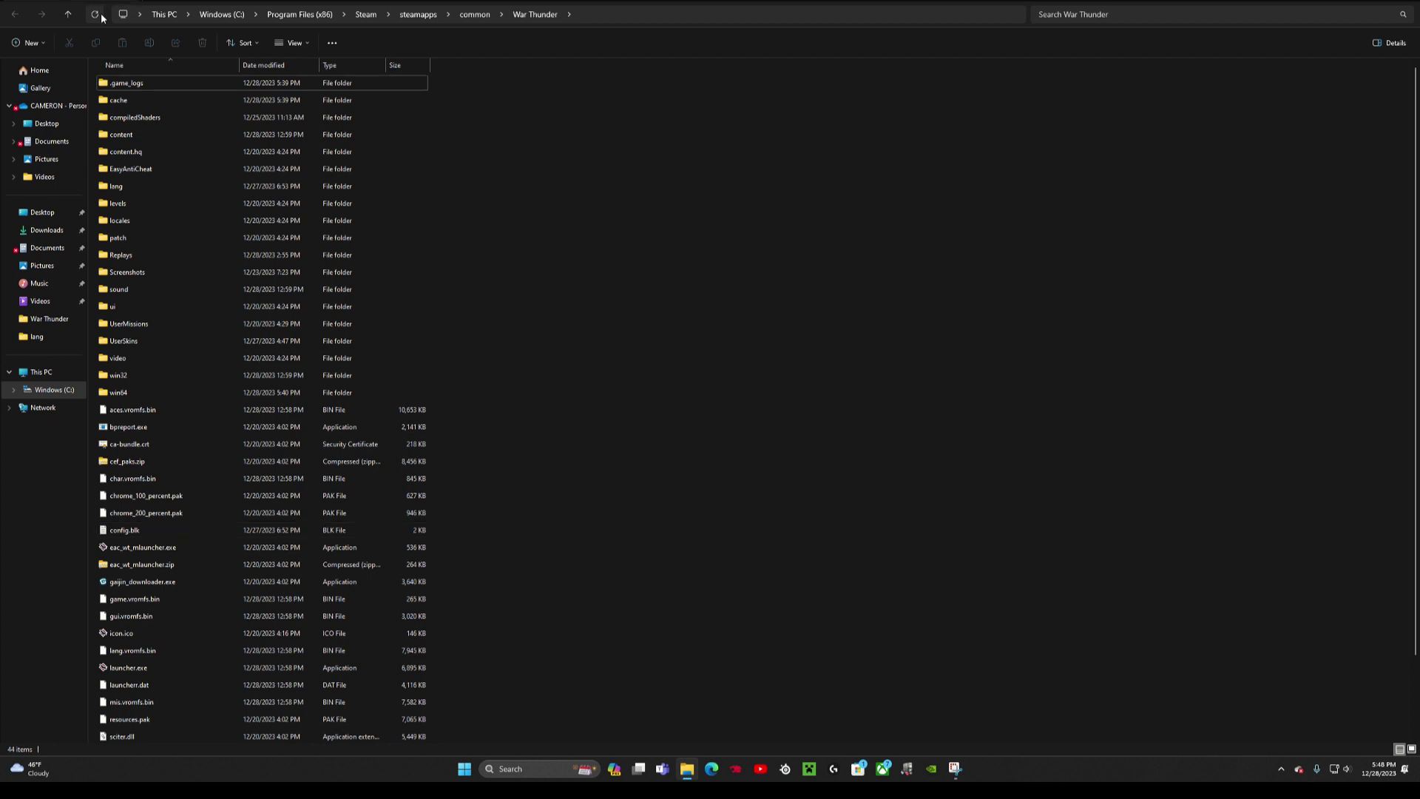
left_click(164, 186)
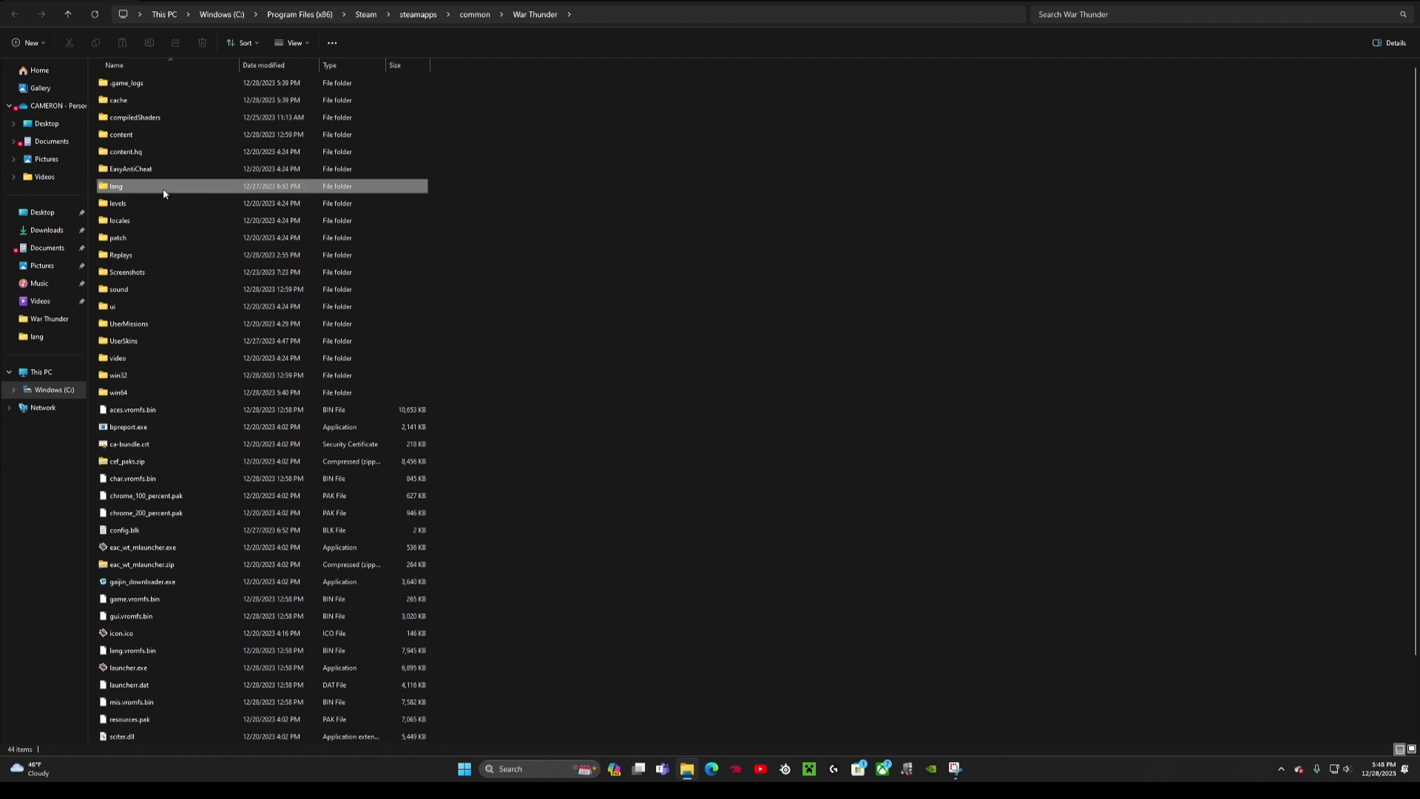
double_click(215, 187)
Open menu.csv from the lang folder in the text editor.
scroll(158, 242, "down", 5)
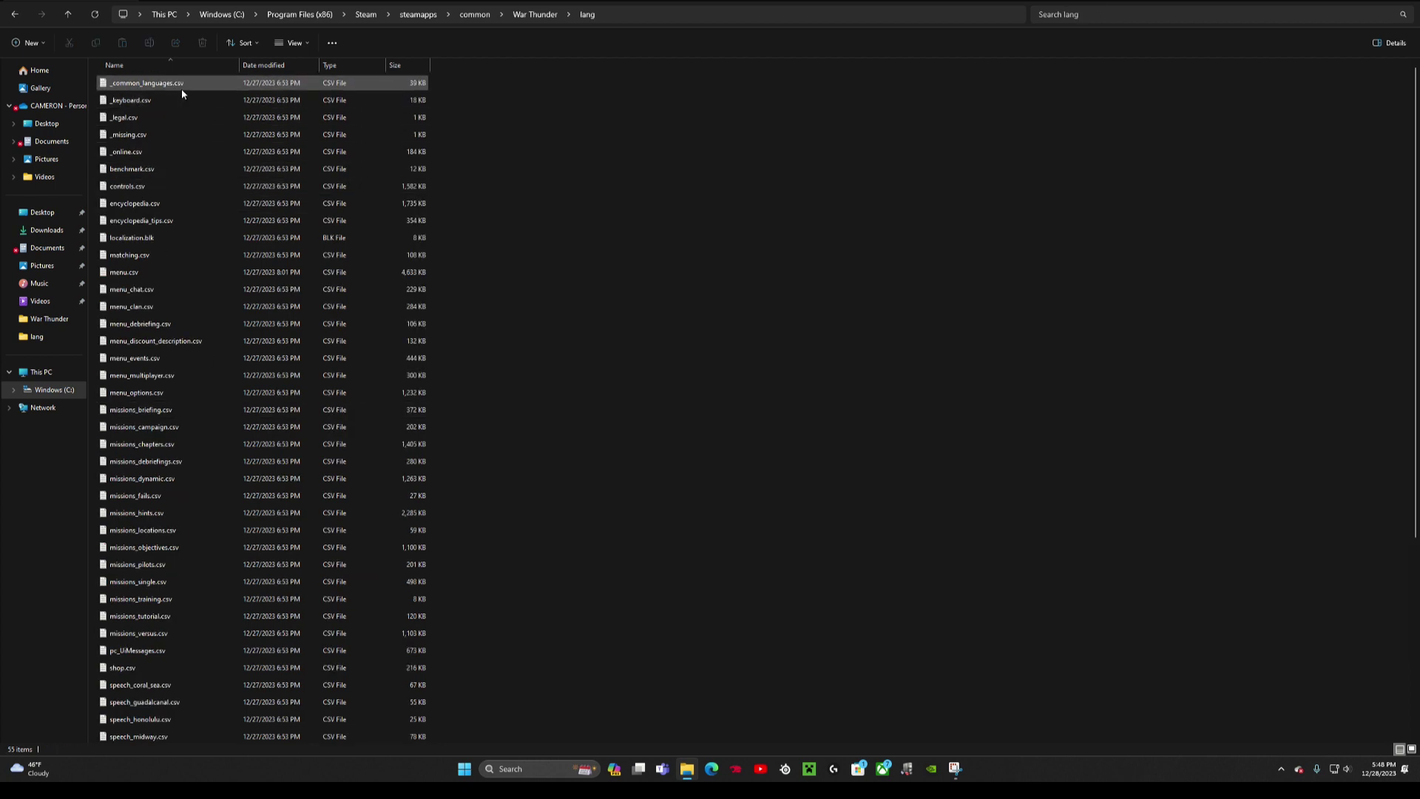
scroll(296, 547, "up", 5)
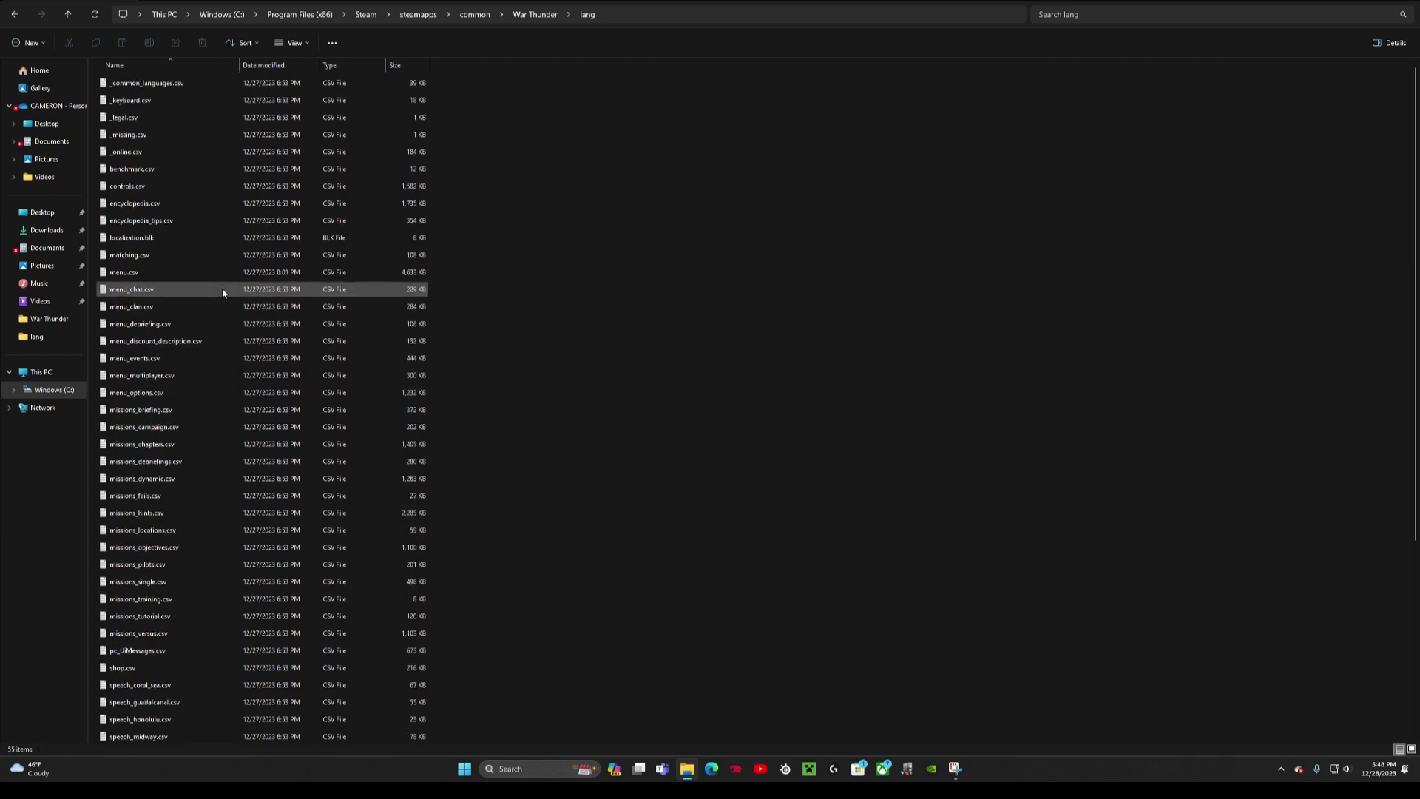
double_click(131, 273)
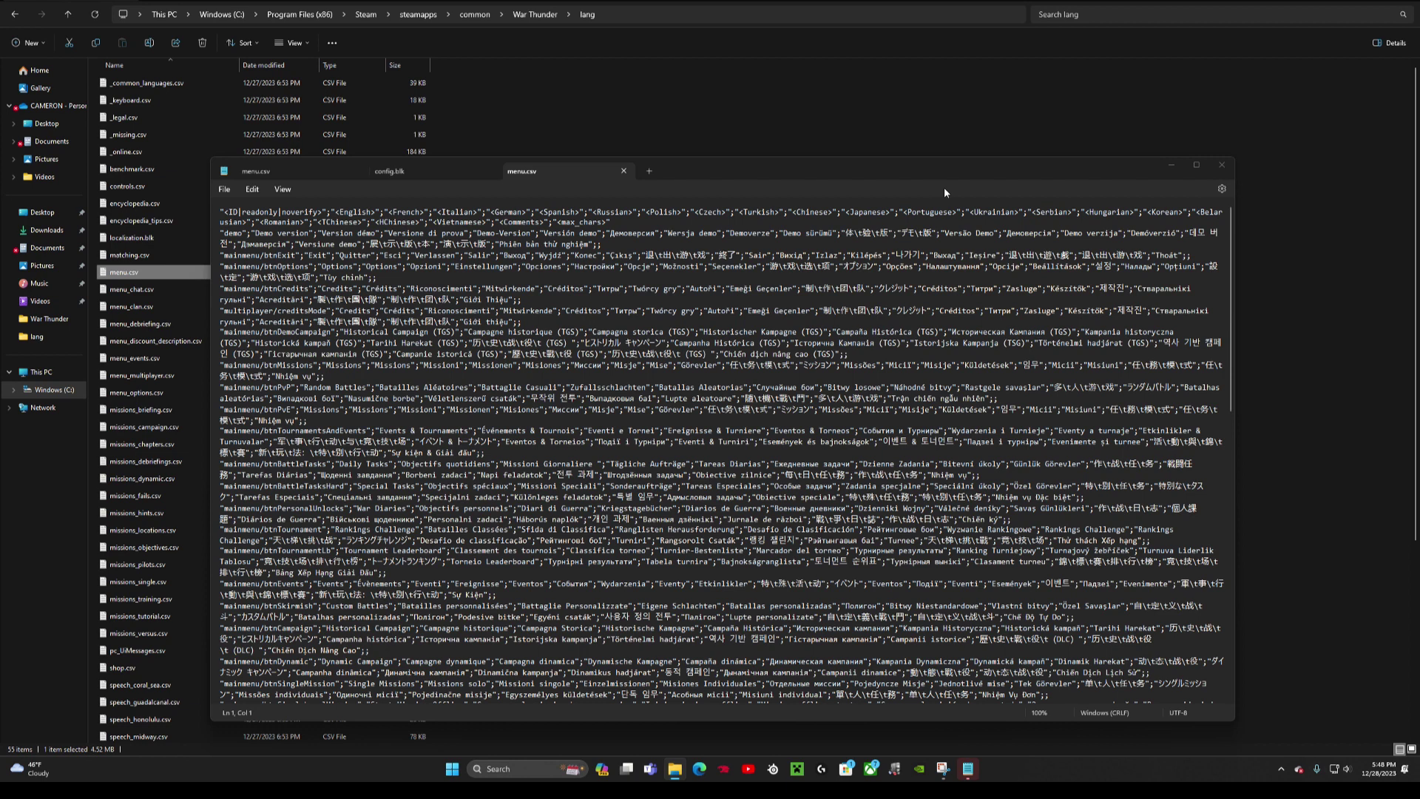
Search menu.csv for the text "Crit. Hit".
left_click(251, 190)
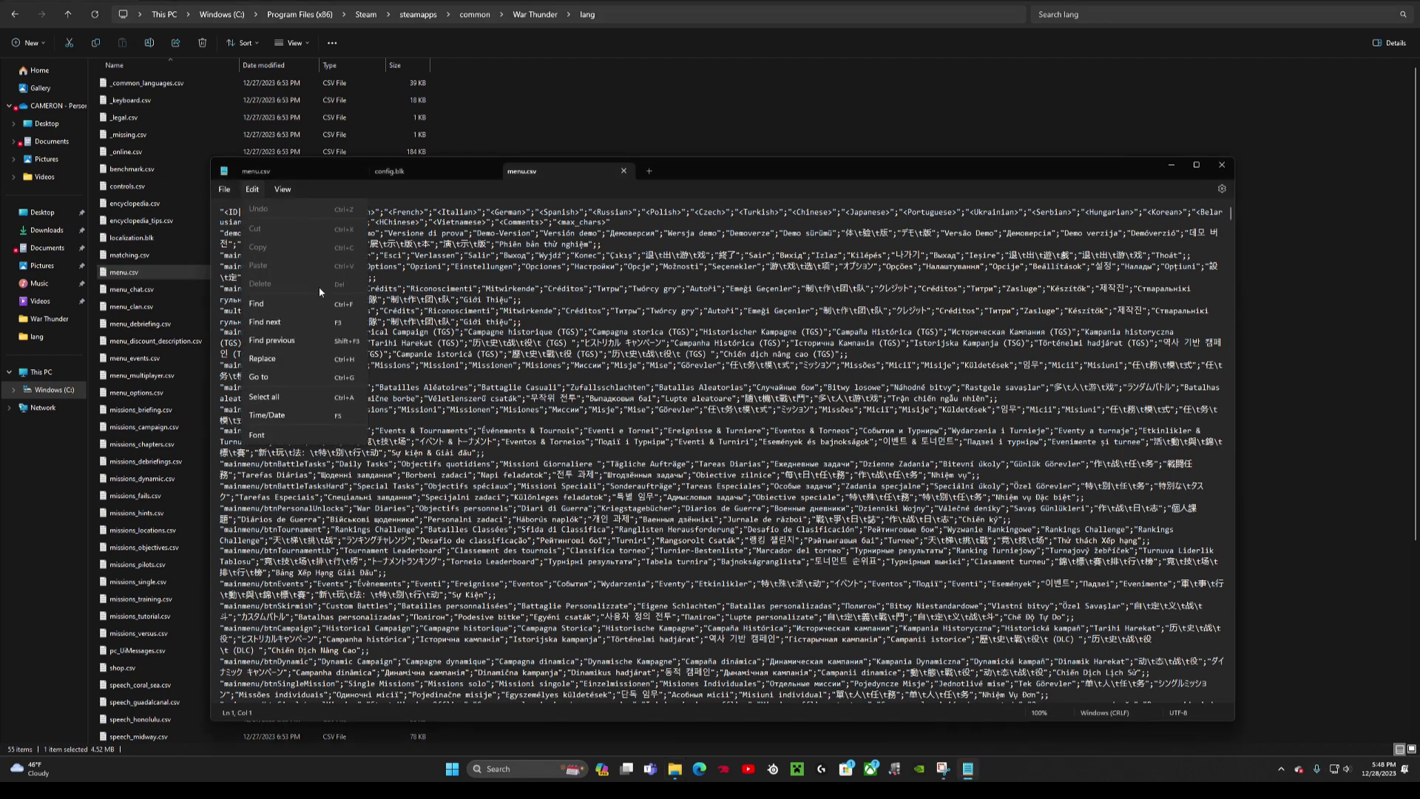
left_click(304, 299)
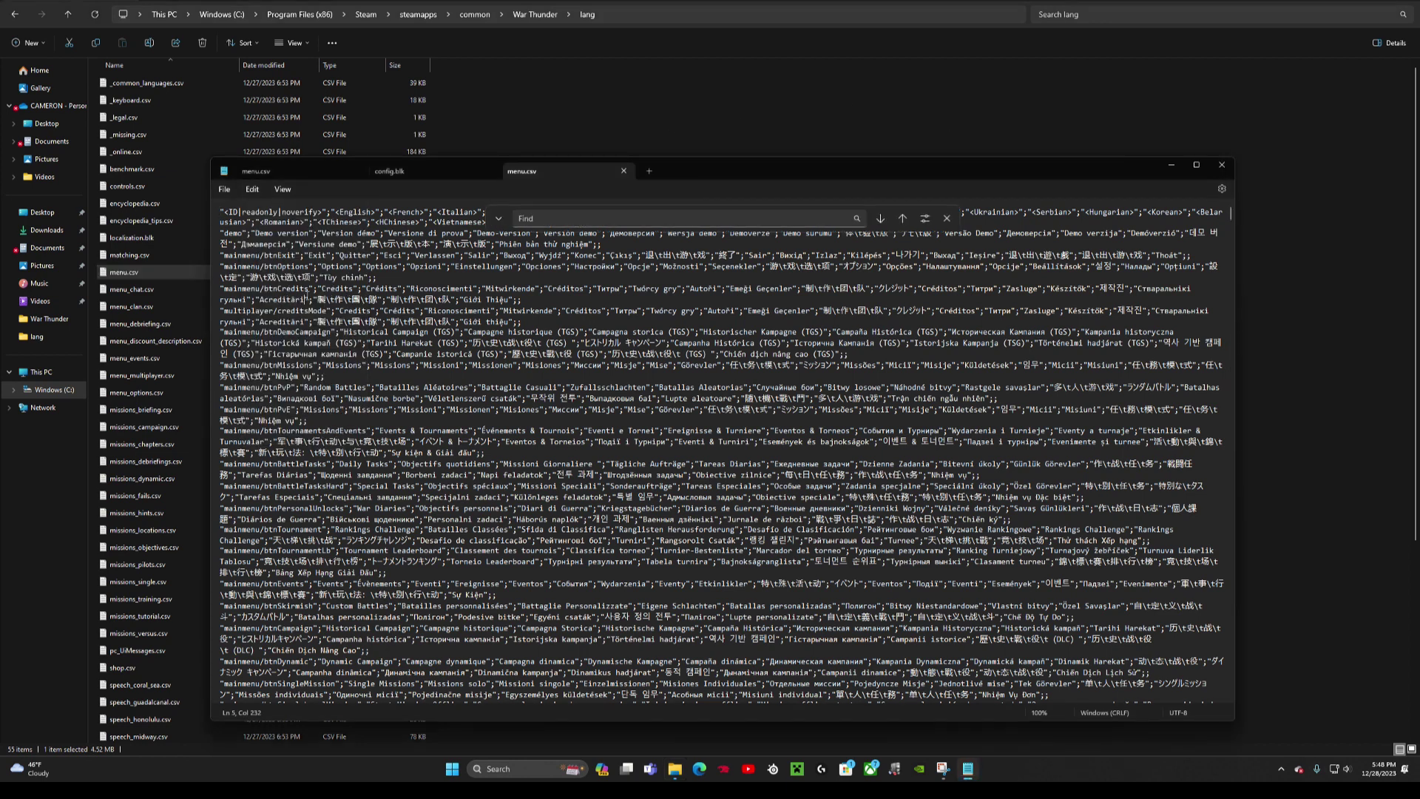
left_click(563, 218)
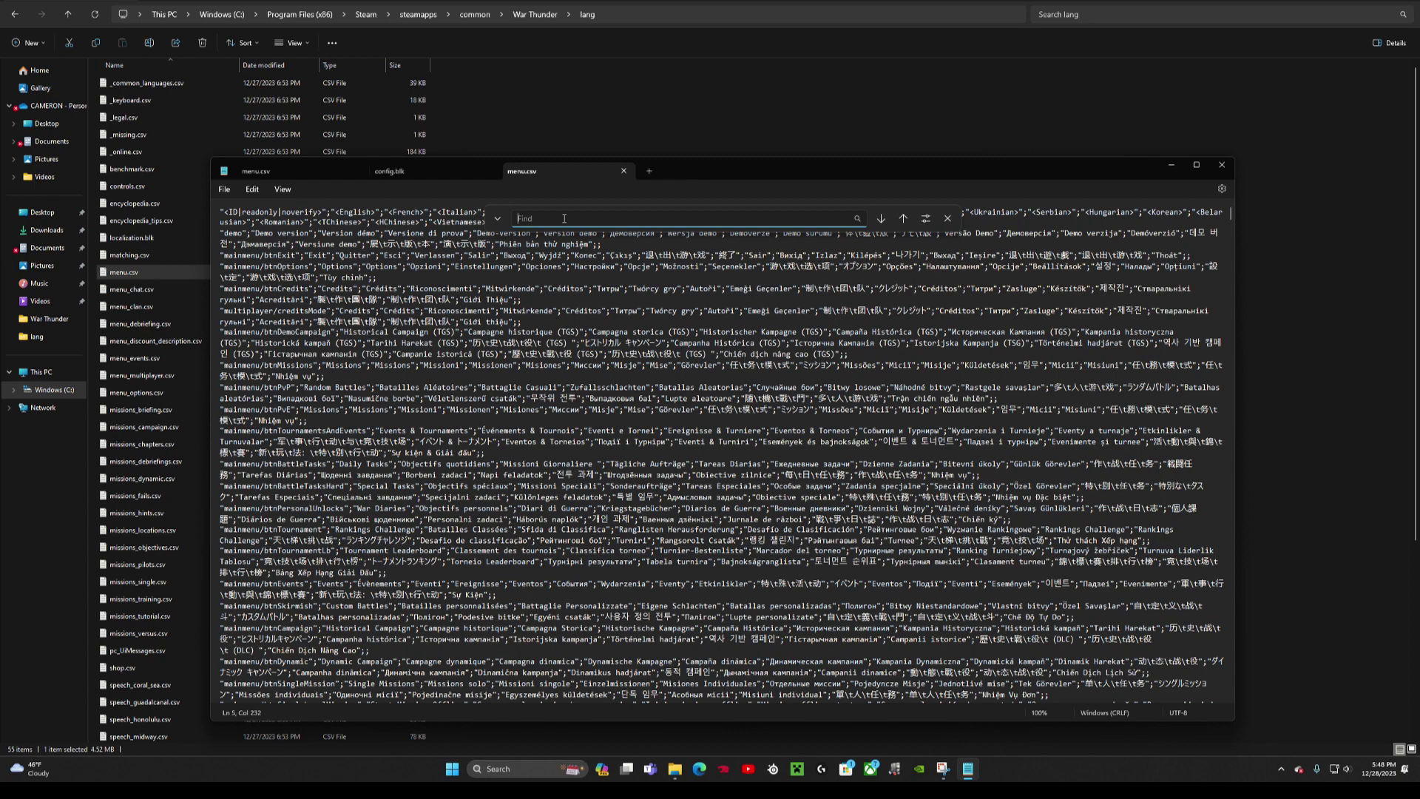
type("hit")
type("t")
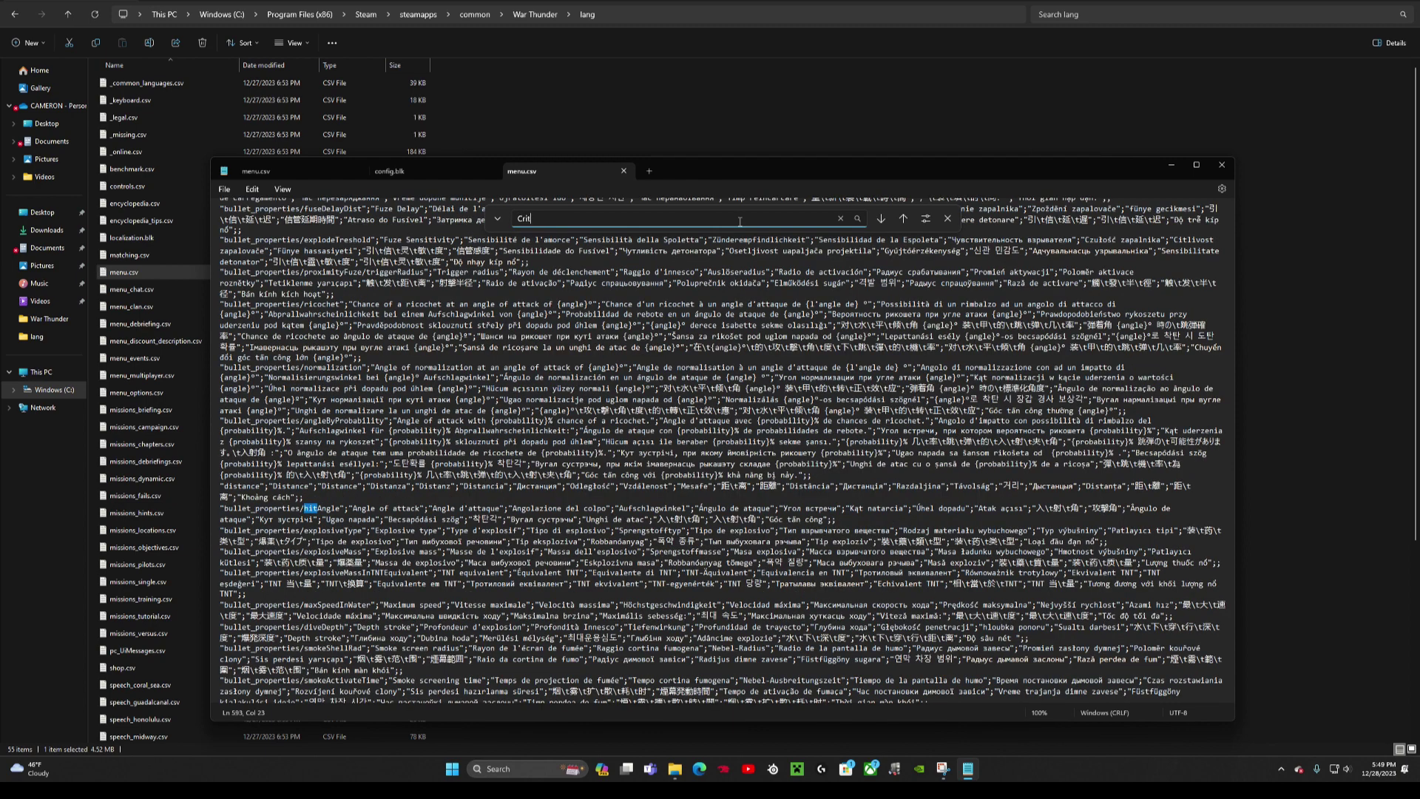
type(". Hit")
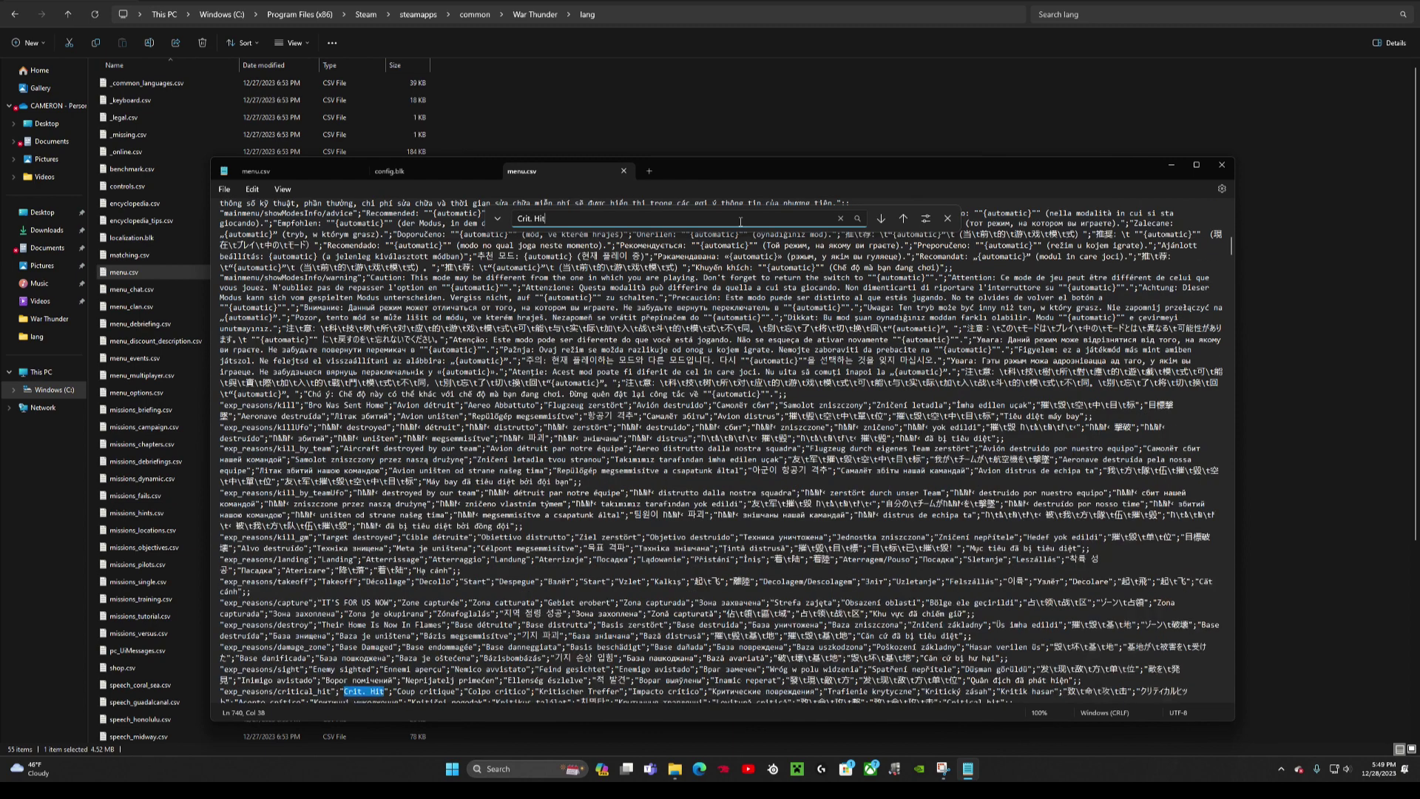
Highlight the English text "Base Damaged" in the exp_reasons/damage_zone entry to examine which wording can be customized.
scroll(721, 451, "down", 1)
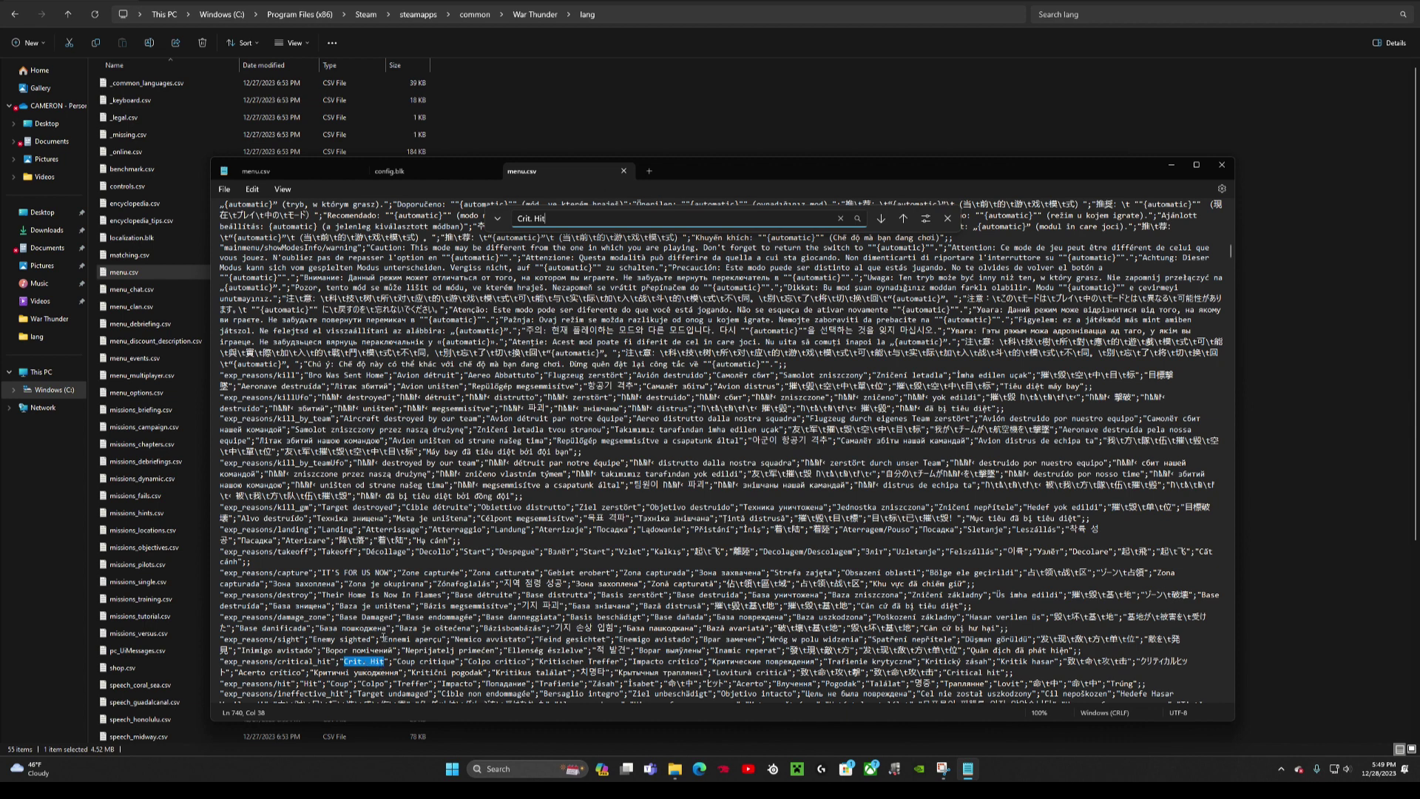
triple_click(364, 617)
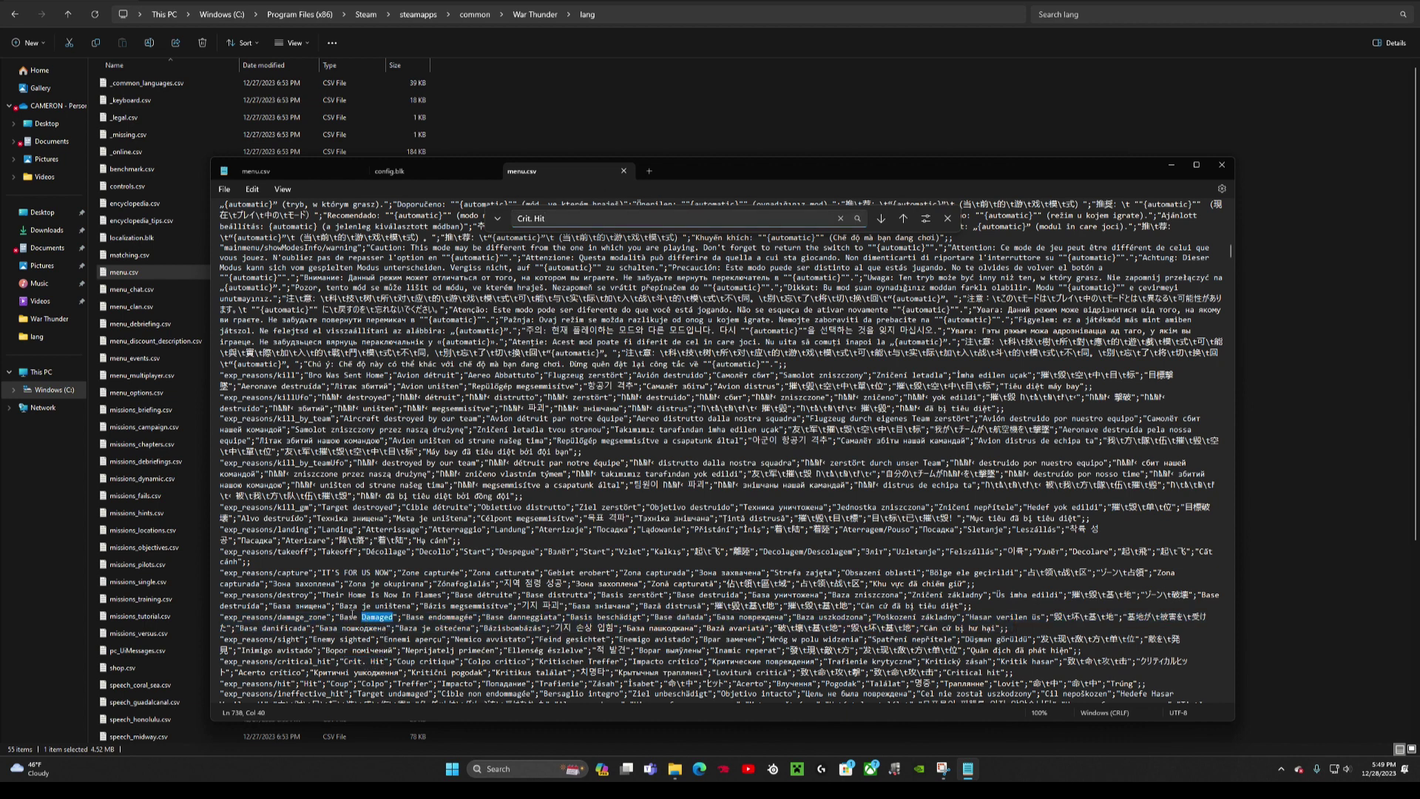
left_click(343, 616)
left_click_drag(337, 615, 395, 616)
left_click(395, 616)
double_click(395, 616)
triple_click(395, 616)
double_click(395, 616)
left_click(391, 615)
left_click(394, 616)
scroll(725, 369, "up", 9)
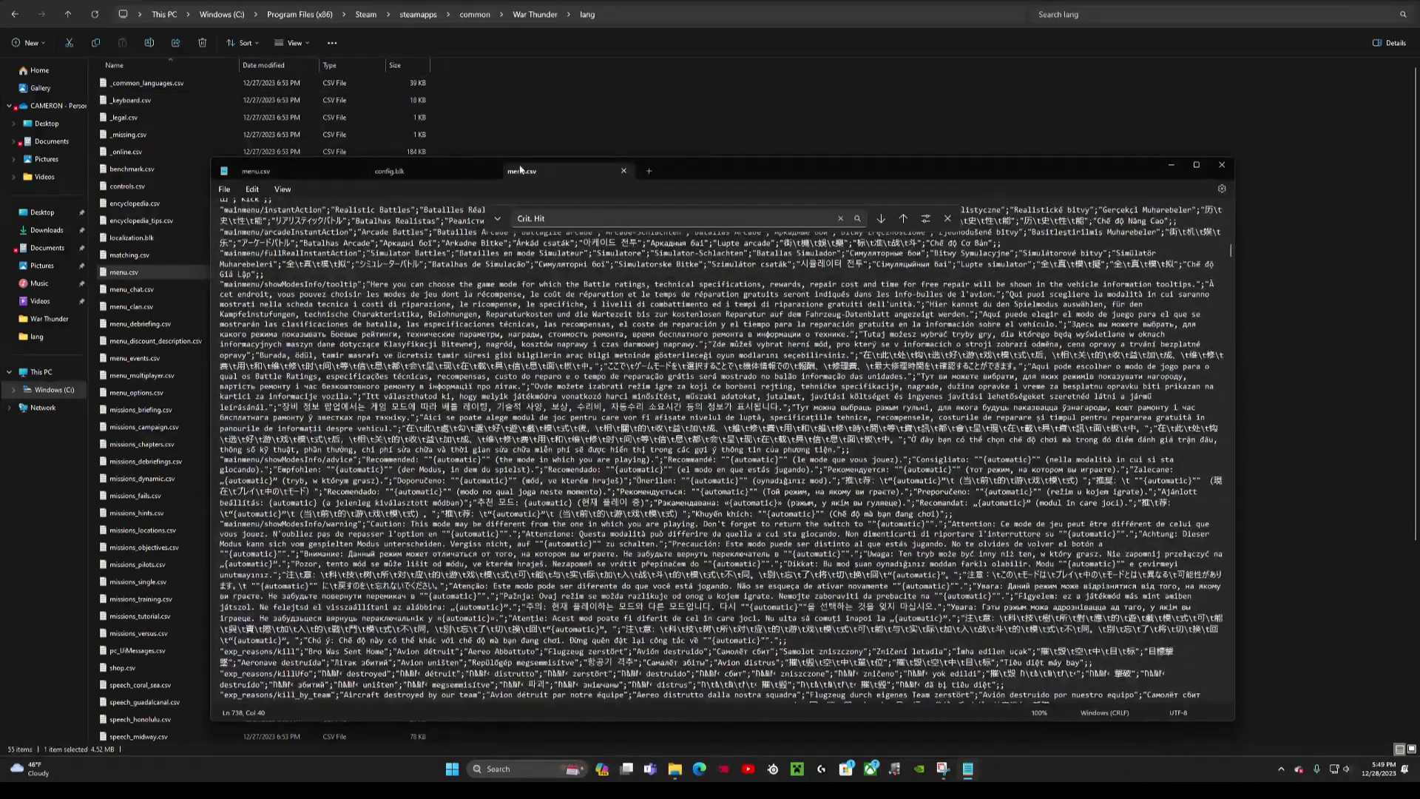
Dismiss the Find bar in menu.csv and return to the document text.
left_click(947, 218)
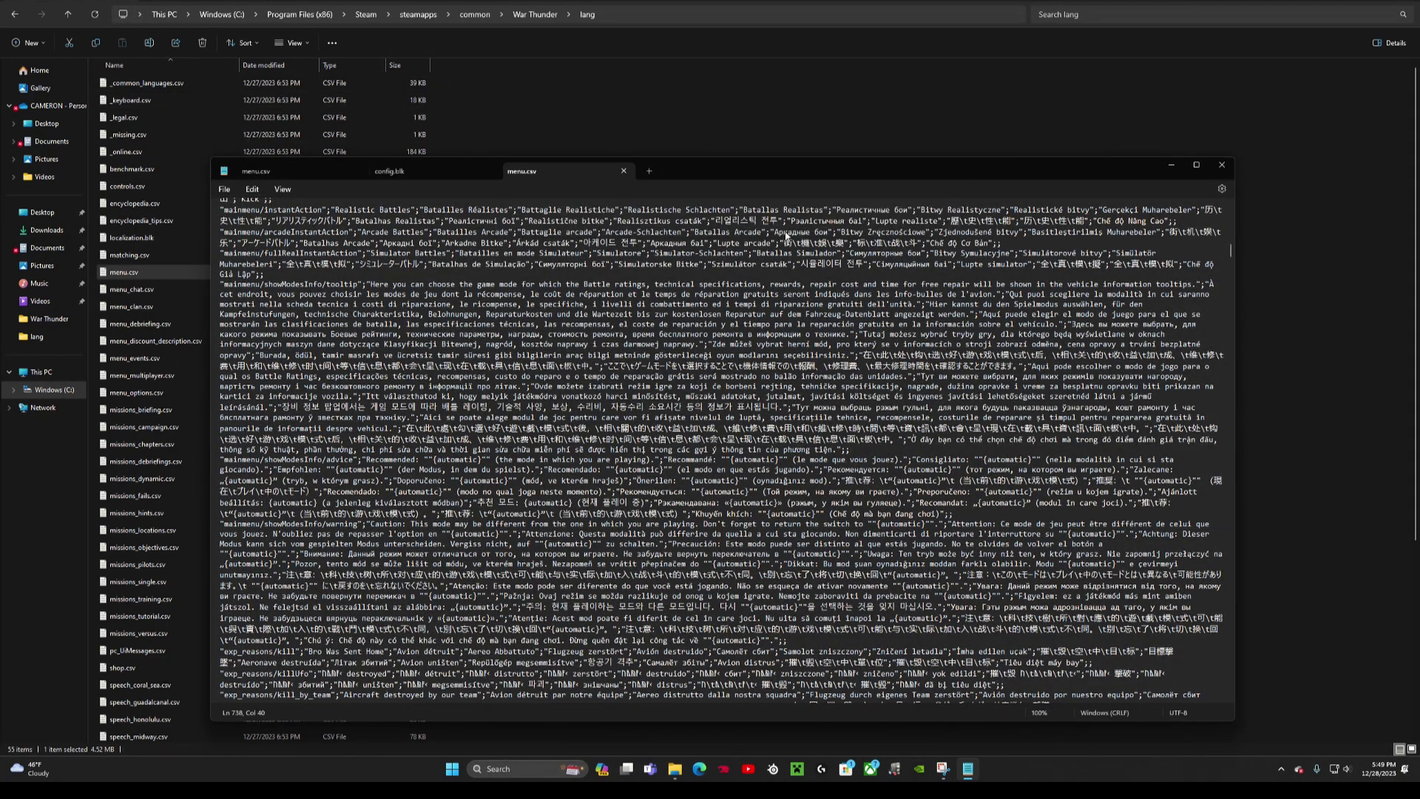
left_click(233, 192)
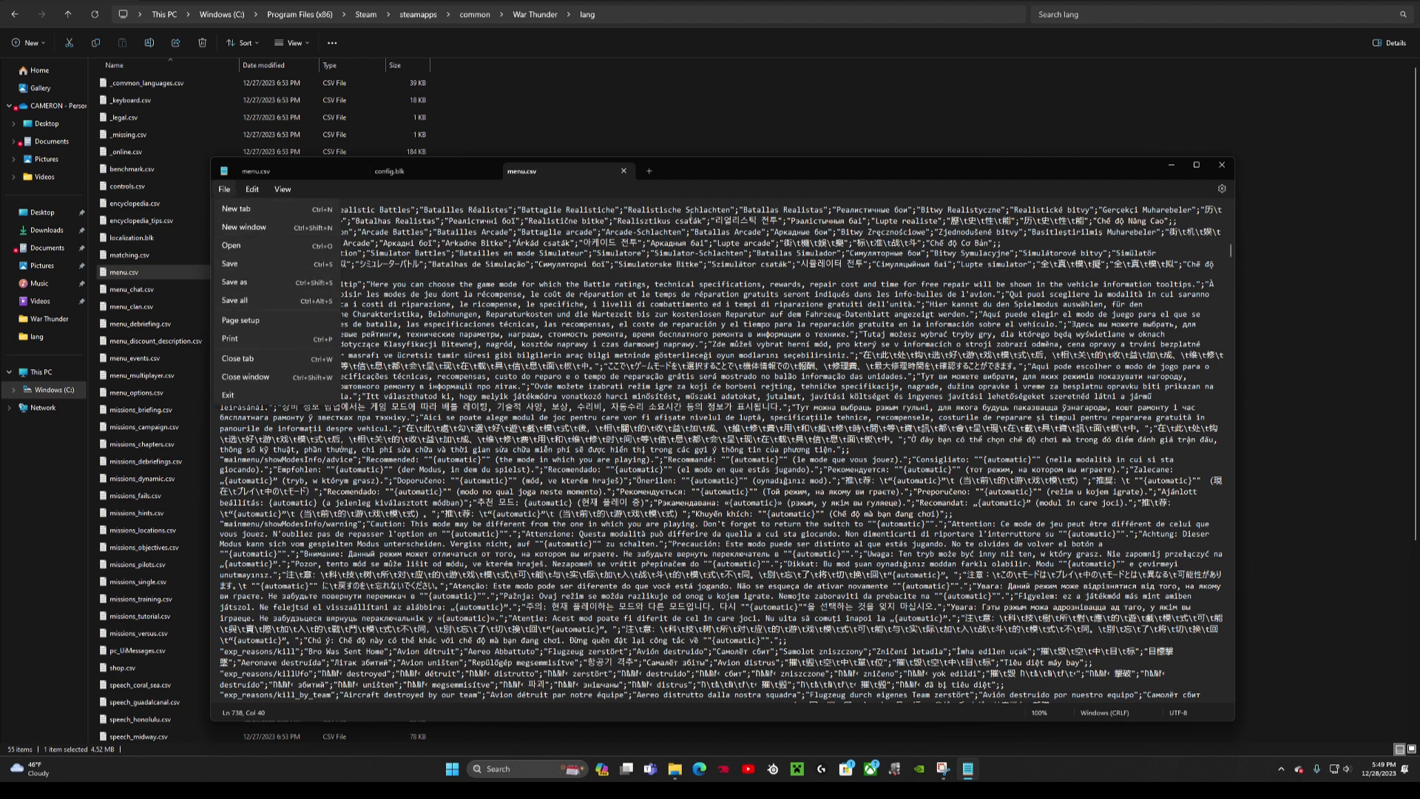
left_click(735, 193)
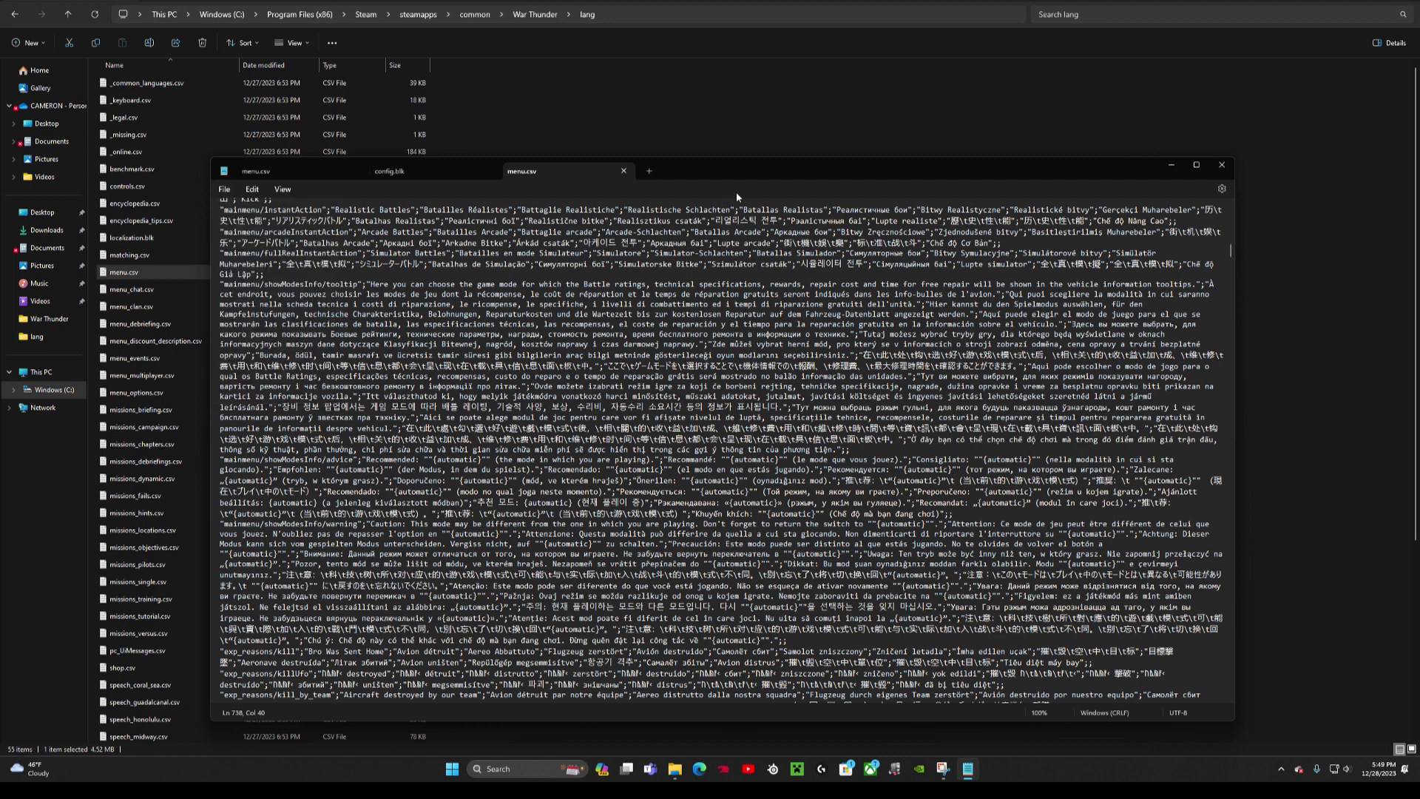